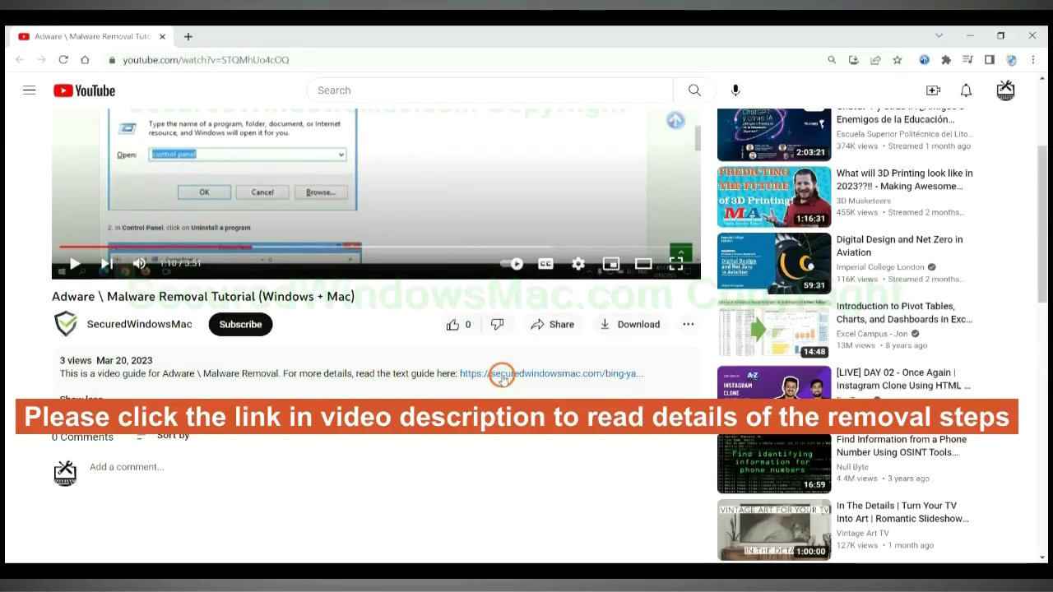
Step: Open the securedwindowsmac.com removal guide from the video description in a new tab
{"action": "left_click", "coordinate": [501, 375]}
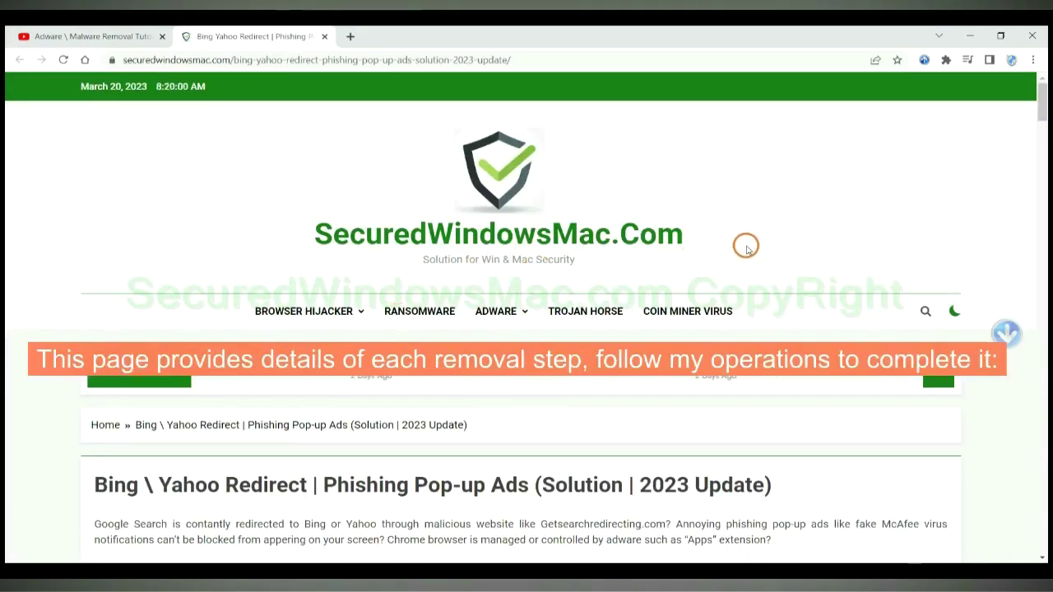
Step: Scroll to the 'Adware \ Malware Instant Automatic Removal' heading with the SpyHunter download buttons
{"action": "scroll", "coordinate": [611, 318], "scroll_direction": "down", "scroll_amount": 3}
{"action": "scroll", "coordinate": [611, 317], "scroll_direction": "down", "scroll_amount": 4}
{"action": "scroll", "coordinate": [611, 317], "scroll_direction": "down", "scroll_amount": 3}
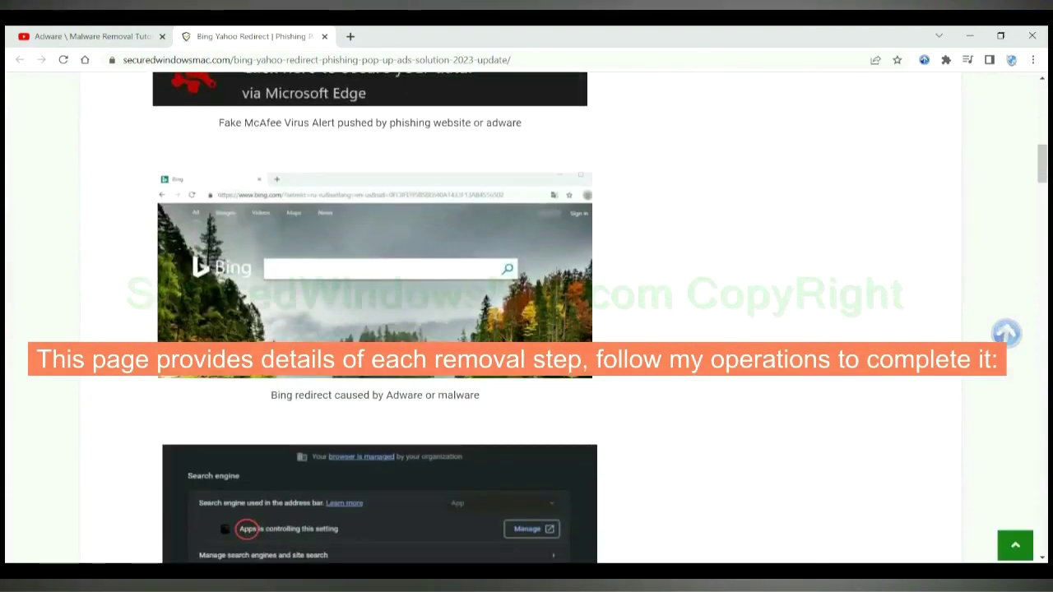
{"action": "scroll", "coordinate": [573, 367], "scroll_direction": "down", "scroll_amount": 4}
{"action": "scroll", "coordinate": [573, 367], "scroll_direction": "down", "scroll_amount": 2}
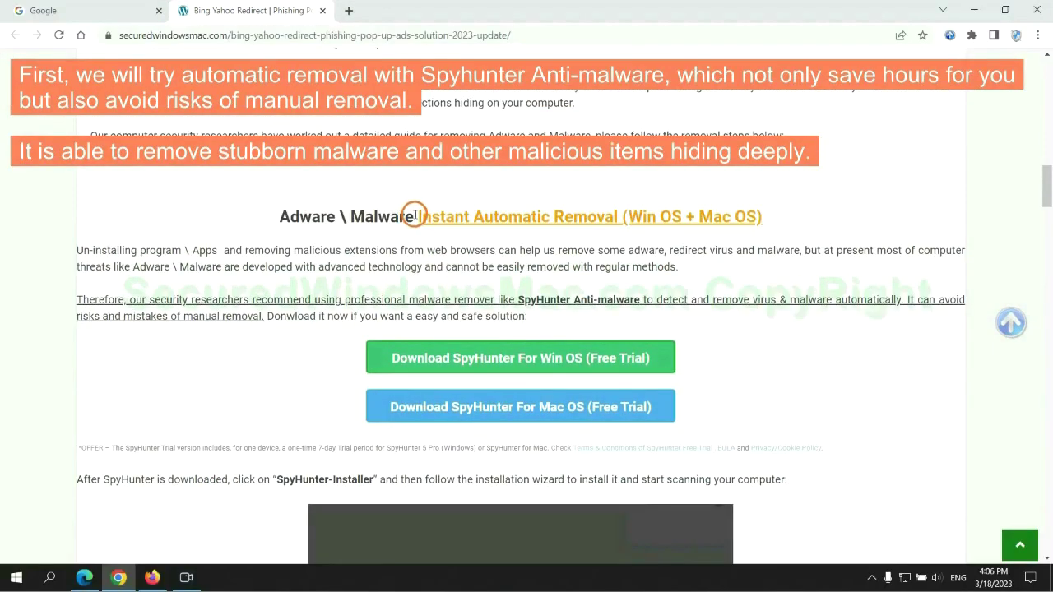
{"action": "left_click_drag", "start_coordinate": [417, 216], "coordinate": [614, 216]}
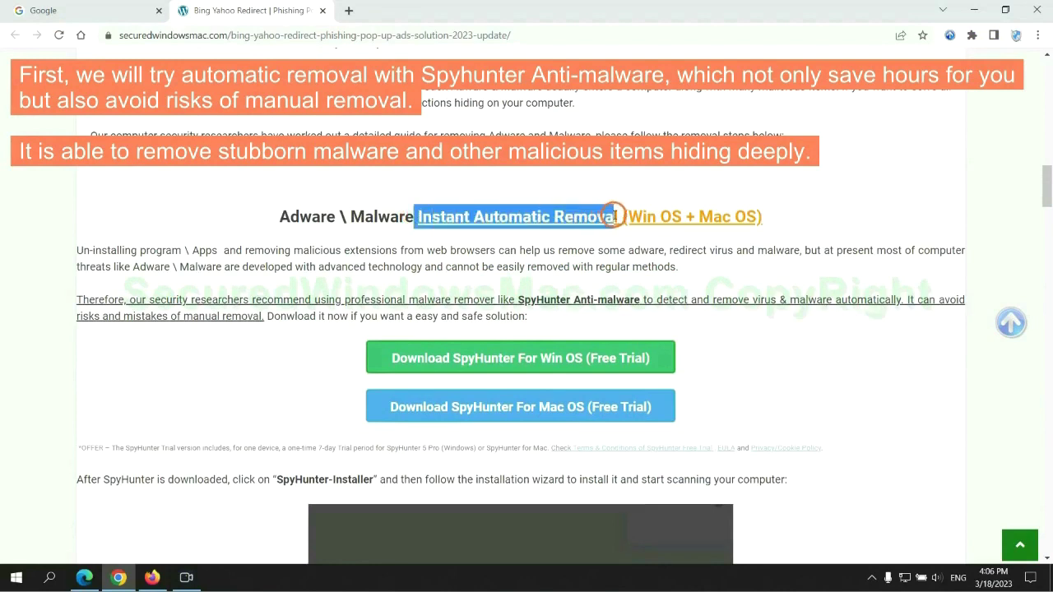
{"action": "left_click", "coordinate": [525, 185]}
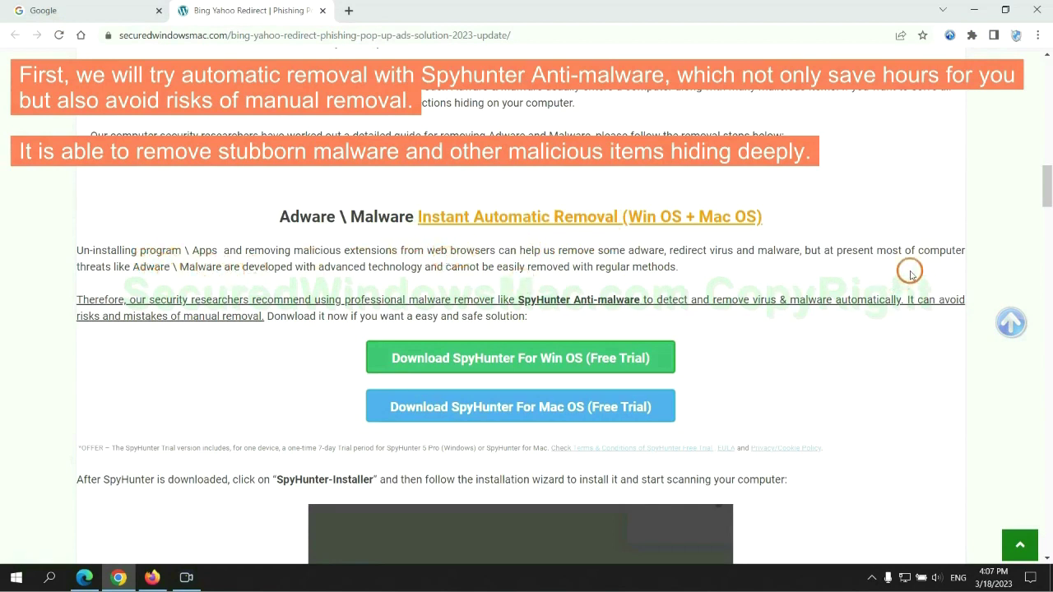
{"action": "scroll", "coordinate": [370, 260], "scroll_direction": "down", "scroll_amount": 1}
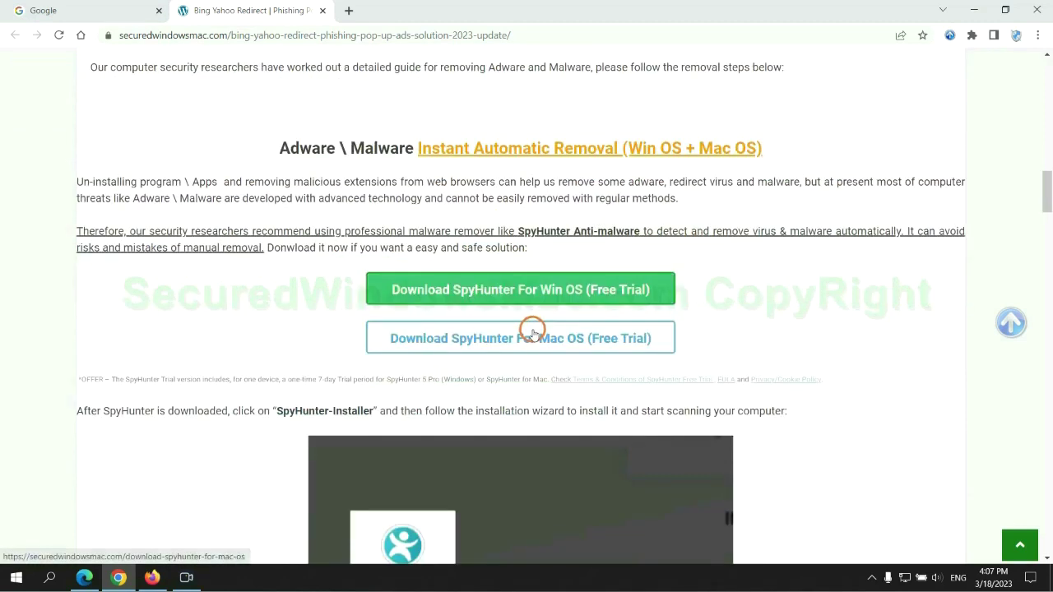
Step: Keep the downloaded SpyHunter-Installer.exe despite the warning and run it from the download bar
{"action": "scroll", "coordinate": [532, 331], "scroll_direction": "down", "scroll_amount": 1}
{"action": "scroll", "coordinate": [521, 312], "scroll_direction": "down", "scroll_amount": 1}
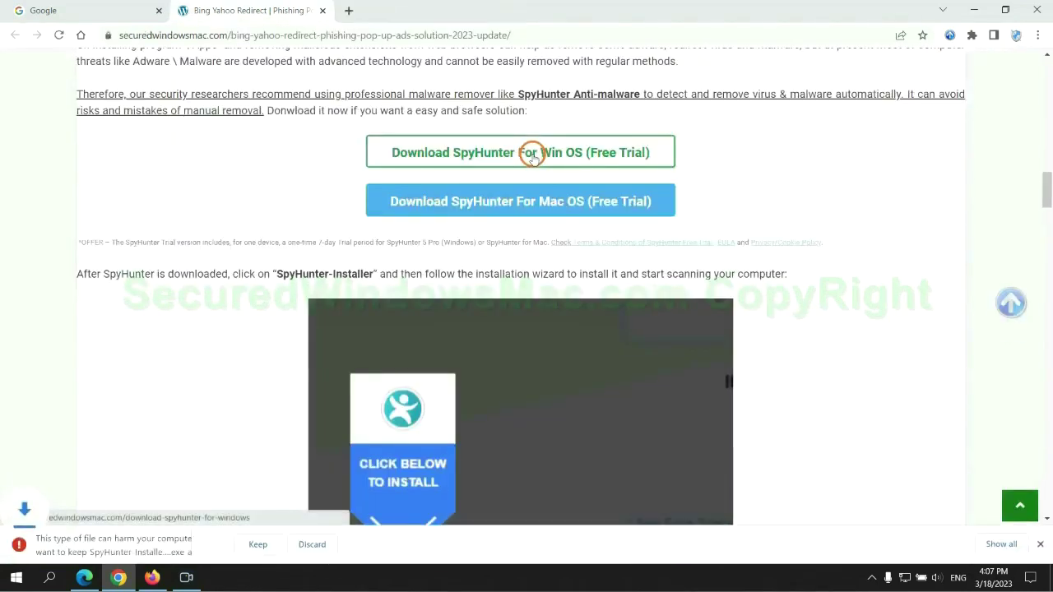
{"action": "left_click", "coordinate": [254, 545]}
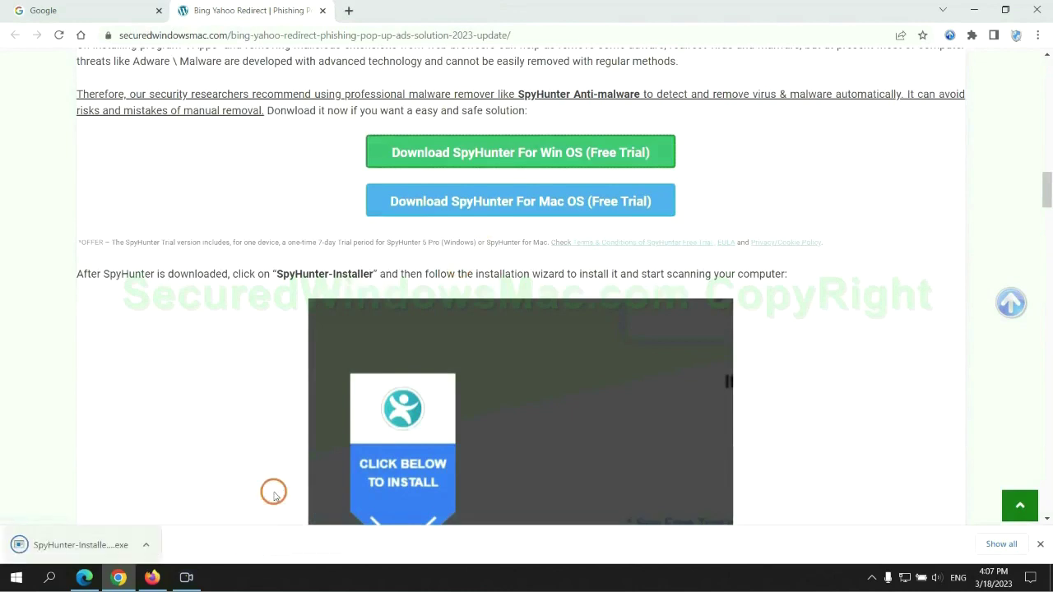
{"action": "left_click", "coordinate": [100, 543]}
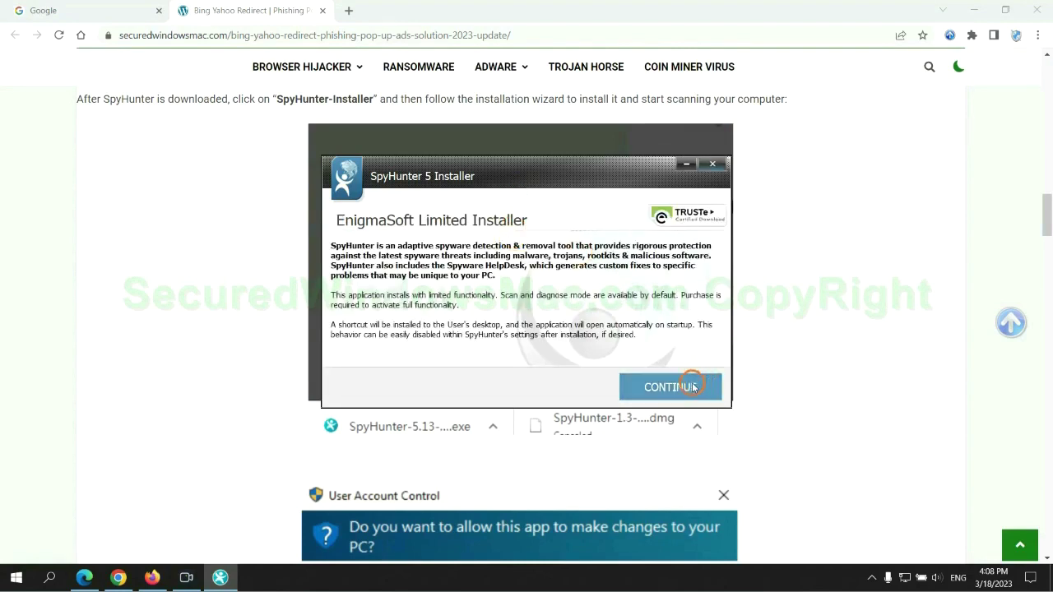
Step: Accept the EULA, install SpyHunter, scan (703 issues found), and request the 7-day free trial
{"action": "left_click", "coordinate": [693, 386]}
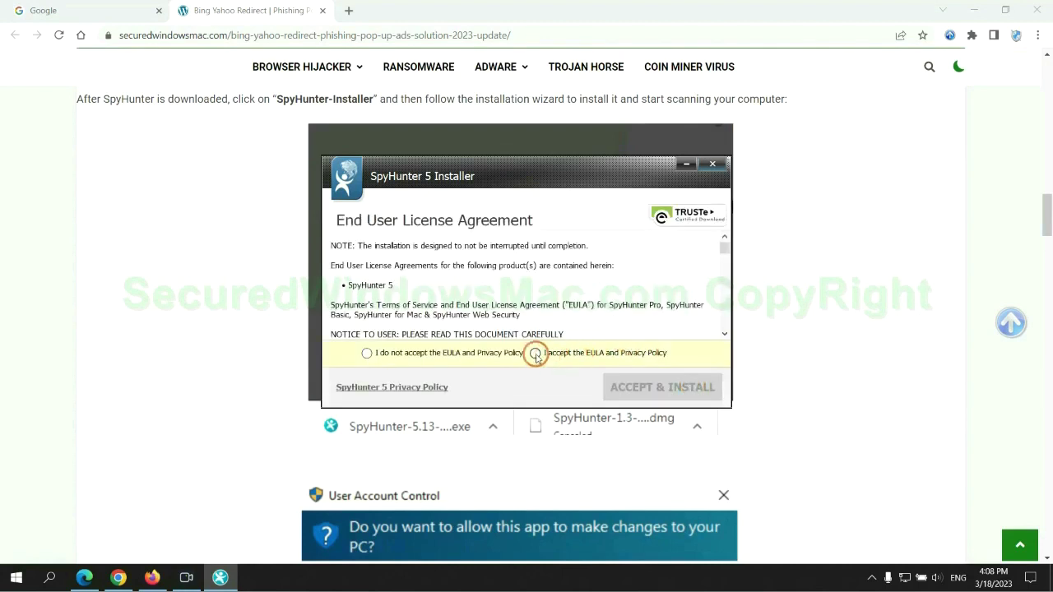
{"action": "left_click", "coordinate": [533, 352]}
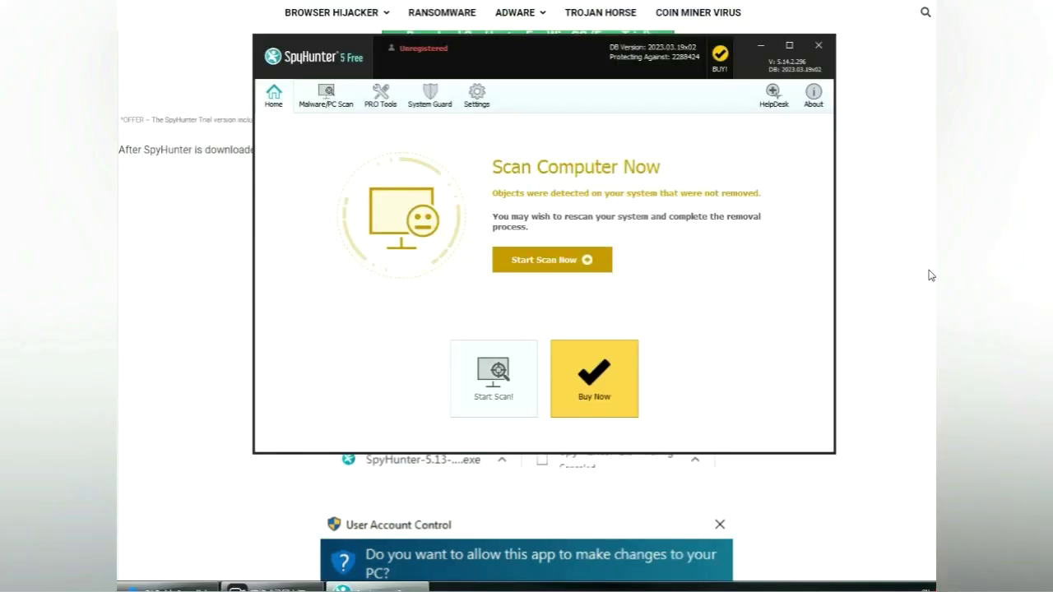
{"action": "left_click", "coordinate": [599, 263]}
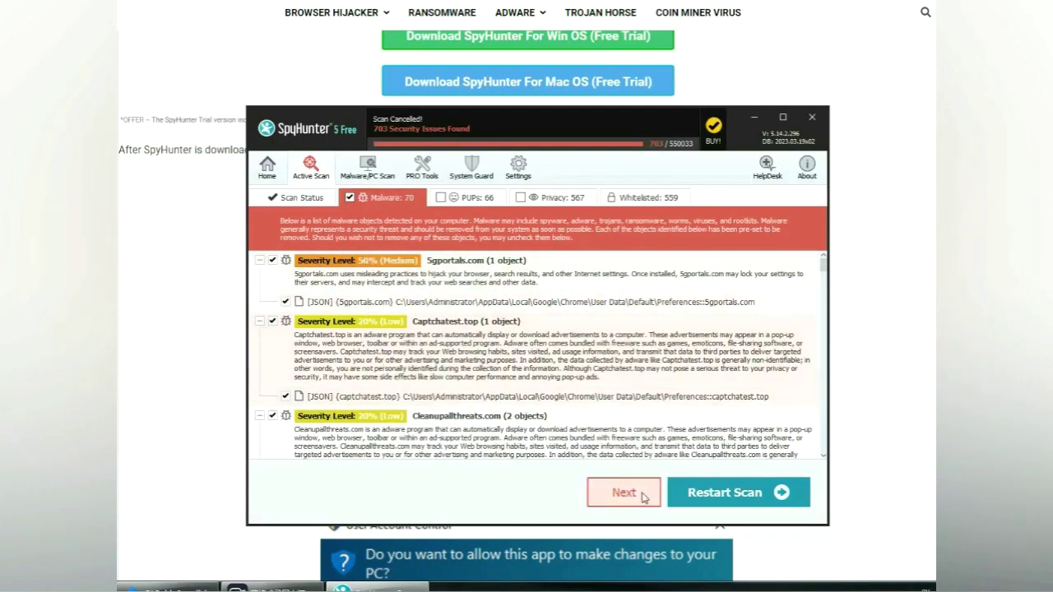
{"action": "left_click", "coordinate": [644, 496]}
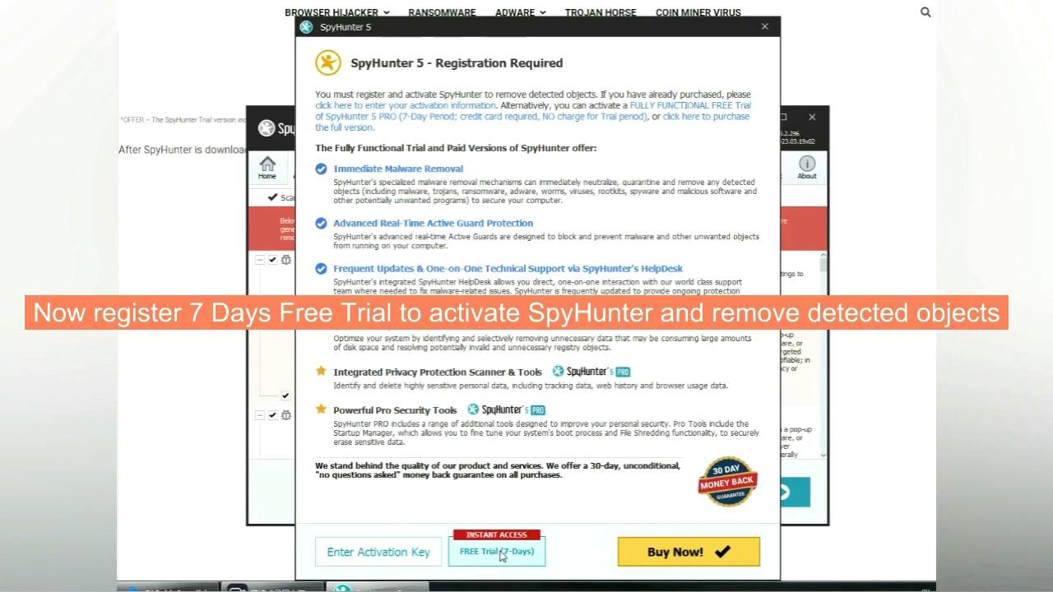
{"action": "left_click", "coordinate": [500, 553]}
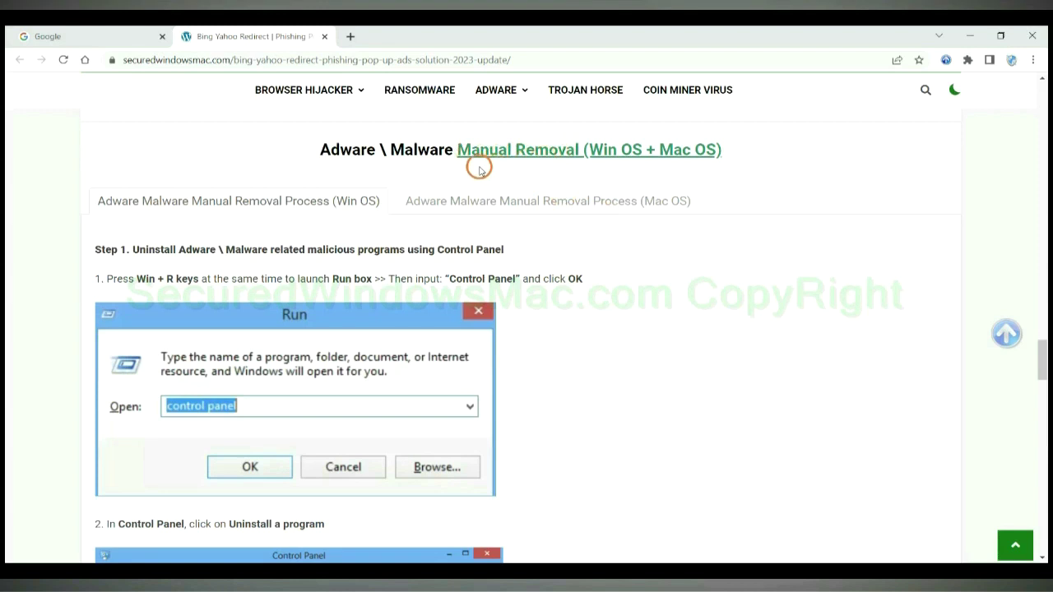
Step: Scroll to 'Manual Removal (Win OS)' and read Step 1 on uninstalling programs via Control Panel
{"action": "left_click_drag", "start_coordinate": [591, 151], "coordinate": [642, 151]}
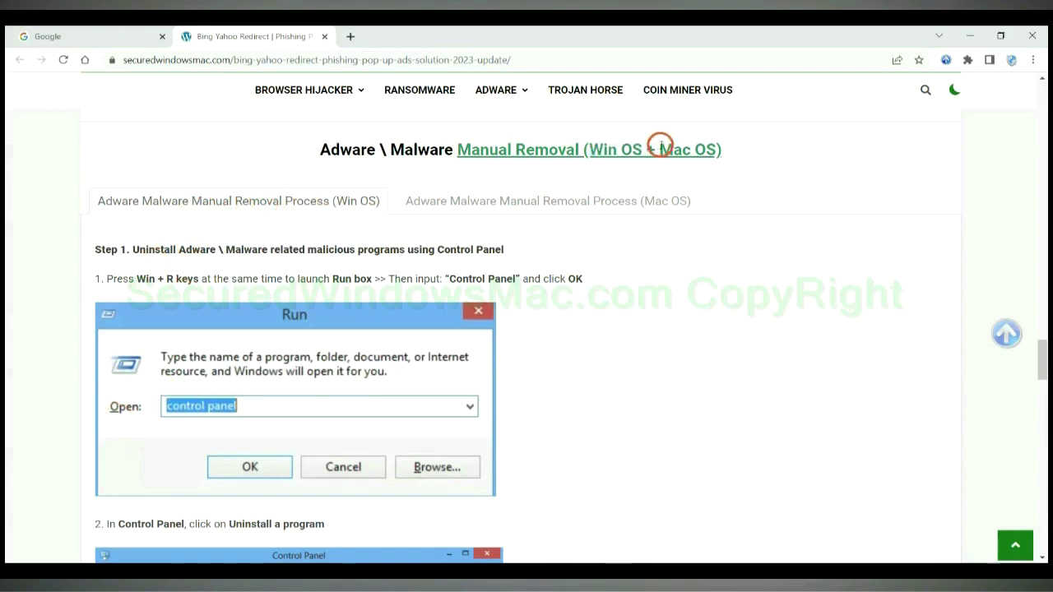
{"action": "left_click_drag", "start_coordinate": [658, 149], "coordinate": [716, 149]}
{"action": "left_click", "coordinate": [539, 200]}
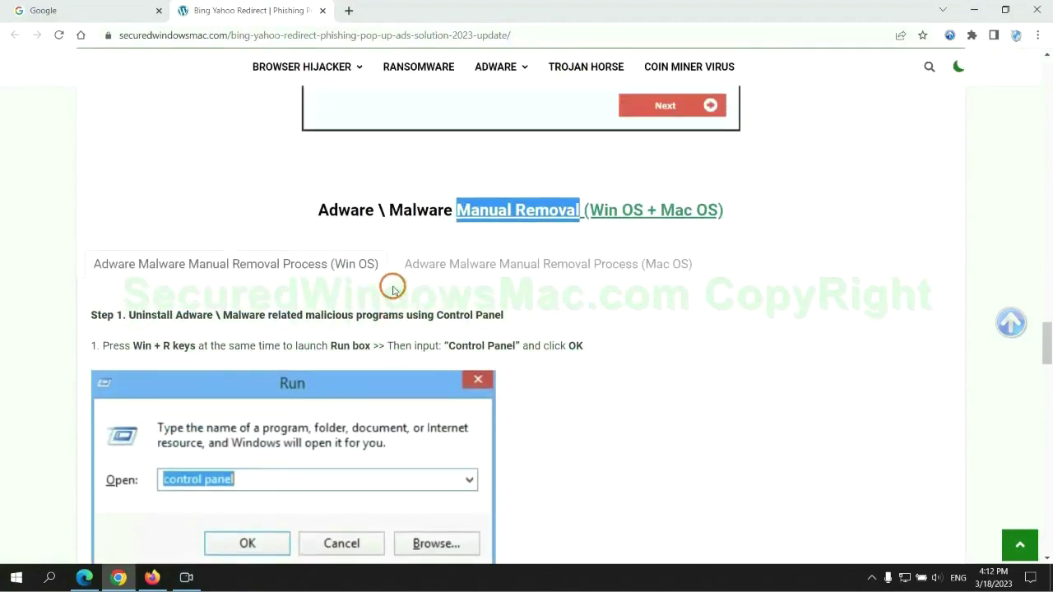
{"action": "scroll", "coordinate": [331, 275], "scroll_direction": "down", "scroll_amount": 2}
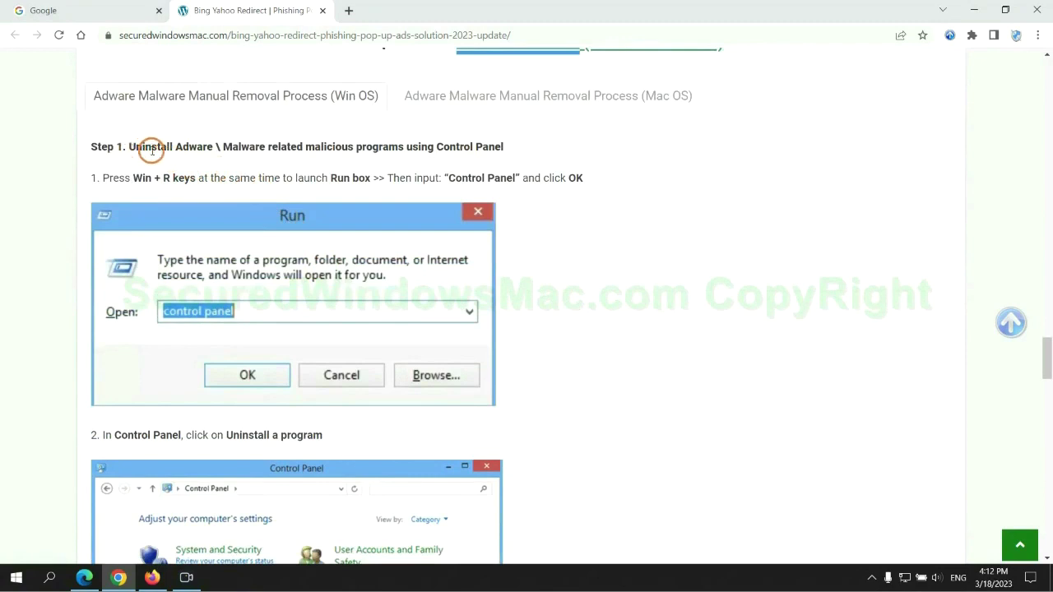
{"action": "left_click_drag", "start_coordinate": [151, 151], "coordinate": [404, 152]}
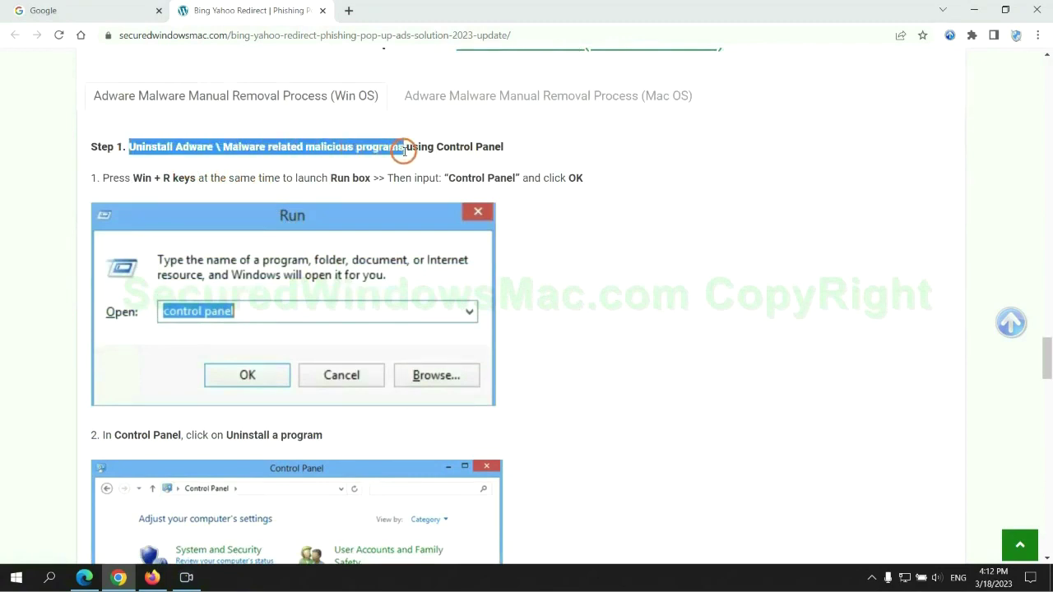
{"action": "left_click", "coordinate": [699, 214]}
{"action": "scroll", "coordinate": [656, 216], "scroll_direction": "down", "scroll_amount": 2}
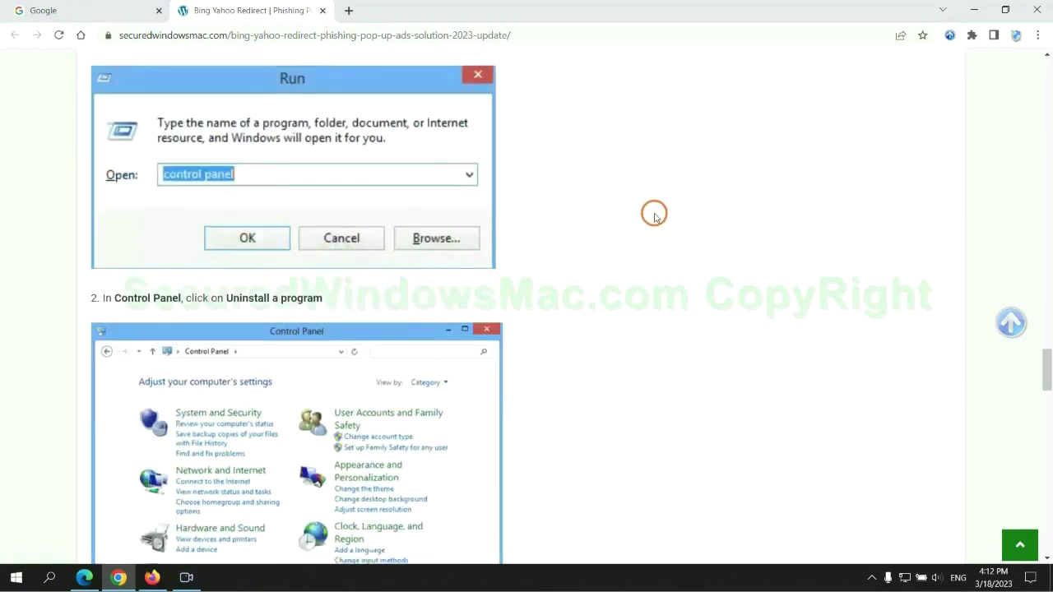
Step: Launch Control Panel from the Run box and choose Uninstall/Change on Lantern
{"action": "key", "text": "super+r"}
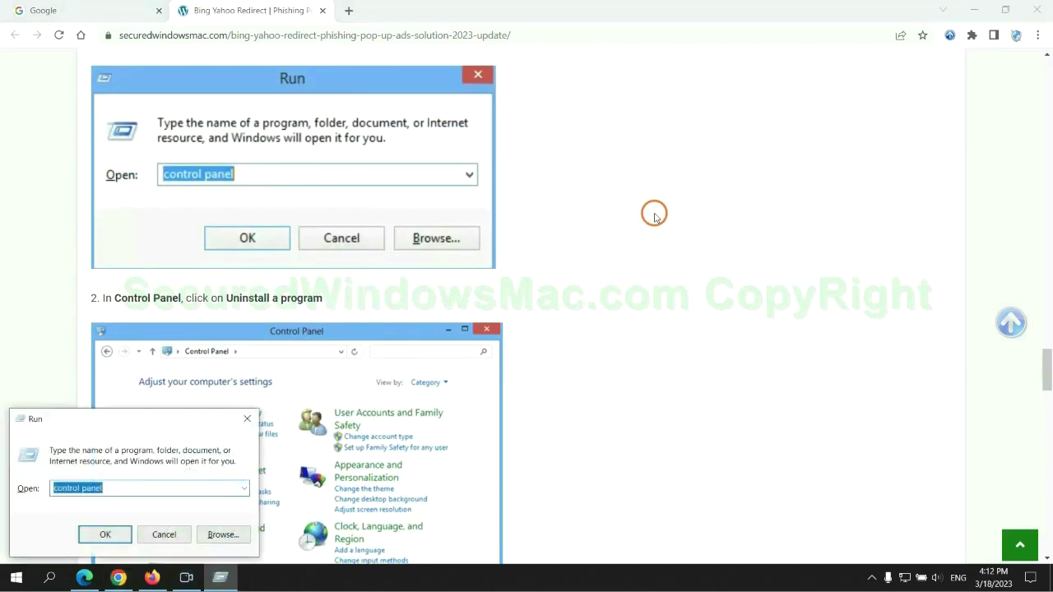
{"action": "type", "text": "cont"}
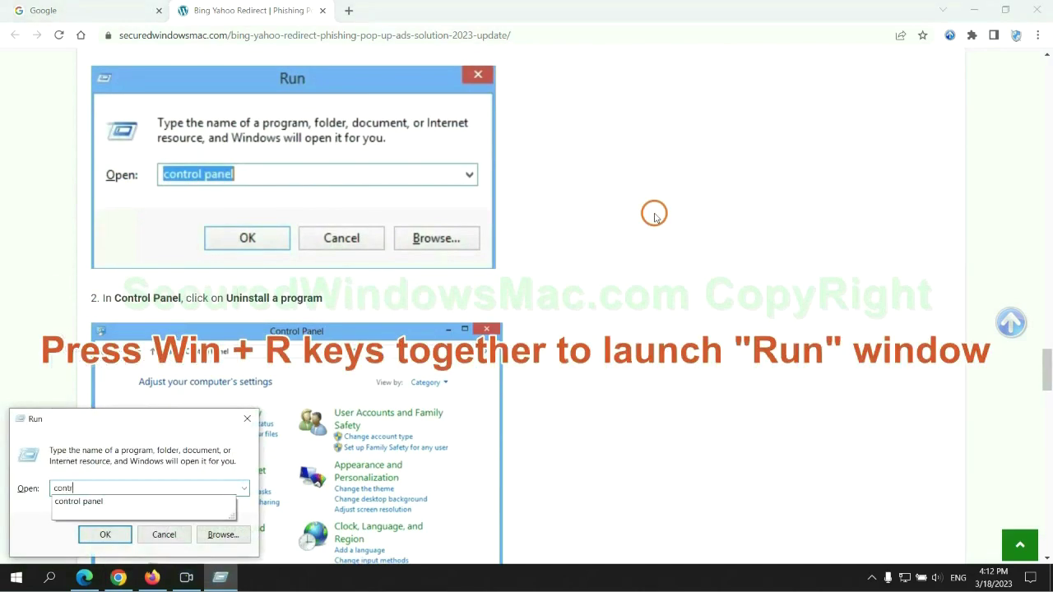
{"action": "type", "text": "rol pane"}
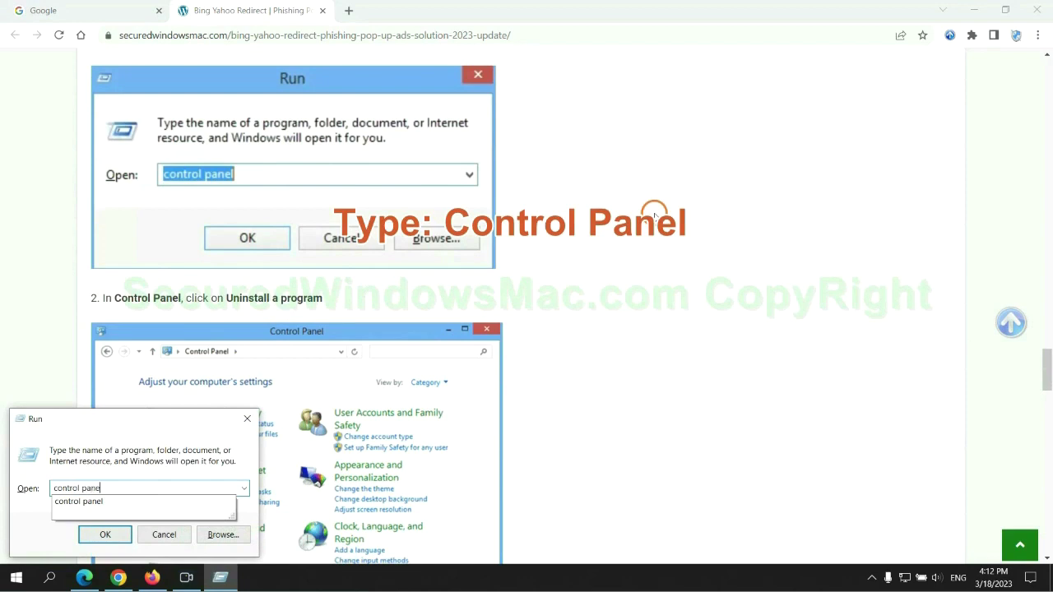
{"action": "type", "text": "l"}
{"action": "key", "text": "Return"}
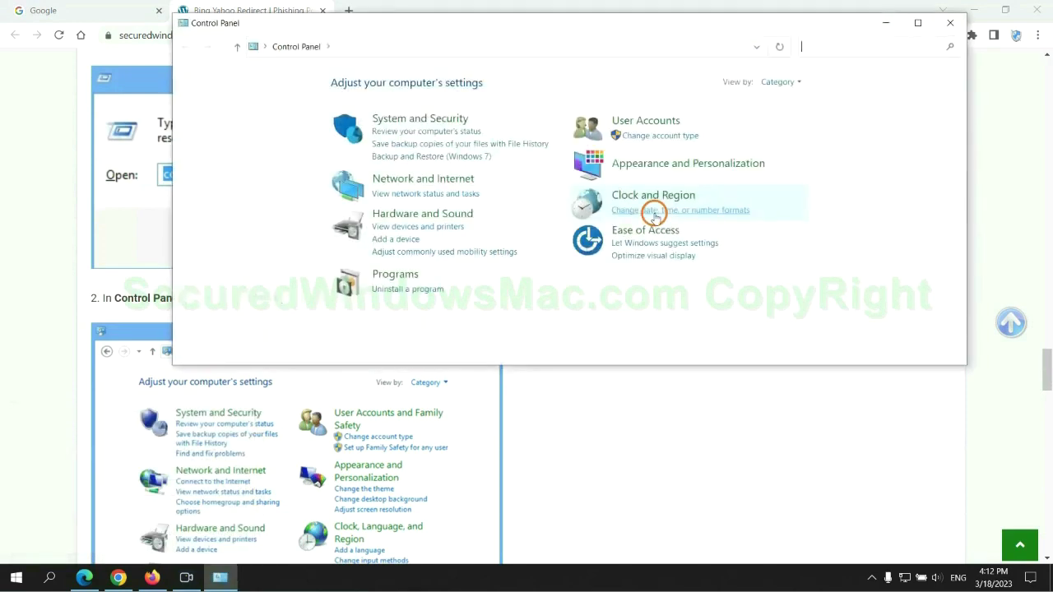
{"action": "left_click", "coordinate": [416, 289]}
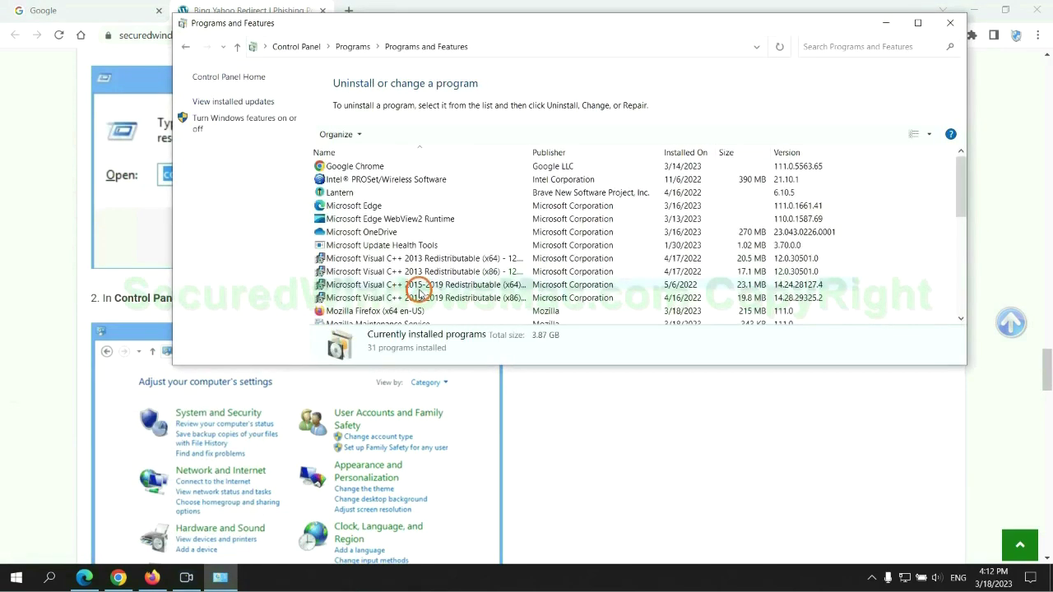
{"action": "left_click", "coordinate": [349, 194]}
{"action": "right_click", "coordinate": [363, 197]}
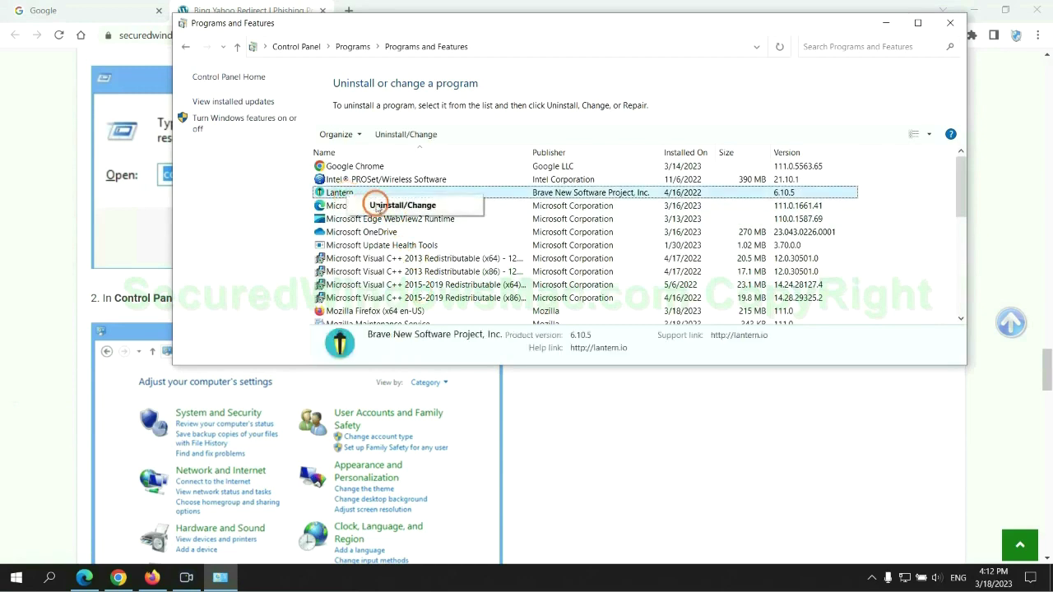
{"action": "left_click", "coordinate": [949, 23]}
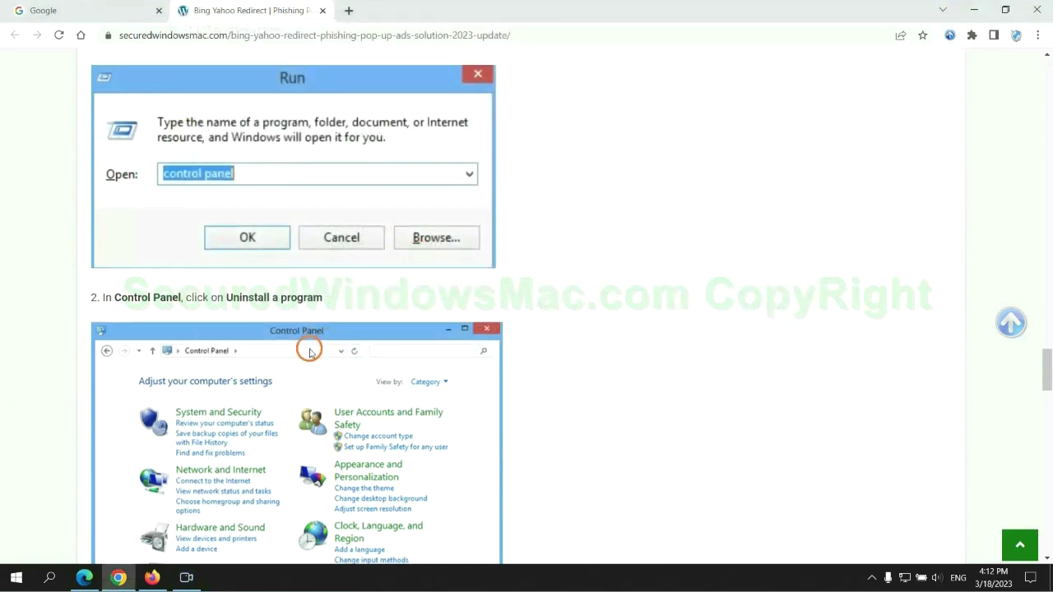
Step: Scroll the guide to the malicious-extension removal step and switch to Microsoft Edge
{"action": "scroll", "coordinate": [310, 352], "scroll_direction": "down", "scroll_amount": 5}
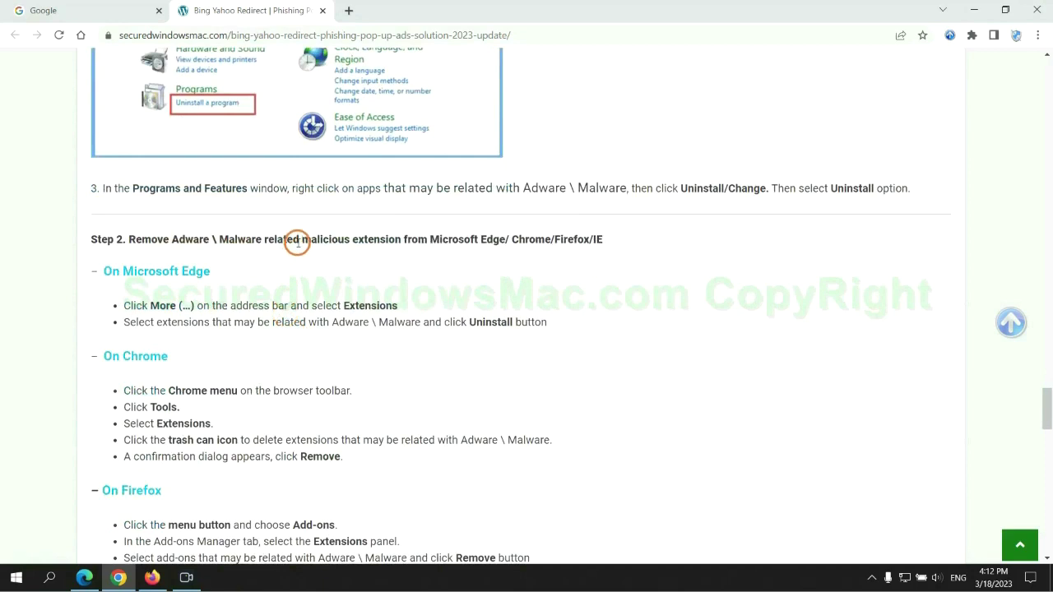
{"action": "left_click_drag", "start_coordinate": [298, 242], "coordinate": [406, 239]}
{"action": "left_click", "coordinate": [422, 261]}
{"action": "left_click", "coordinate": [89, 574]}
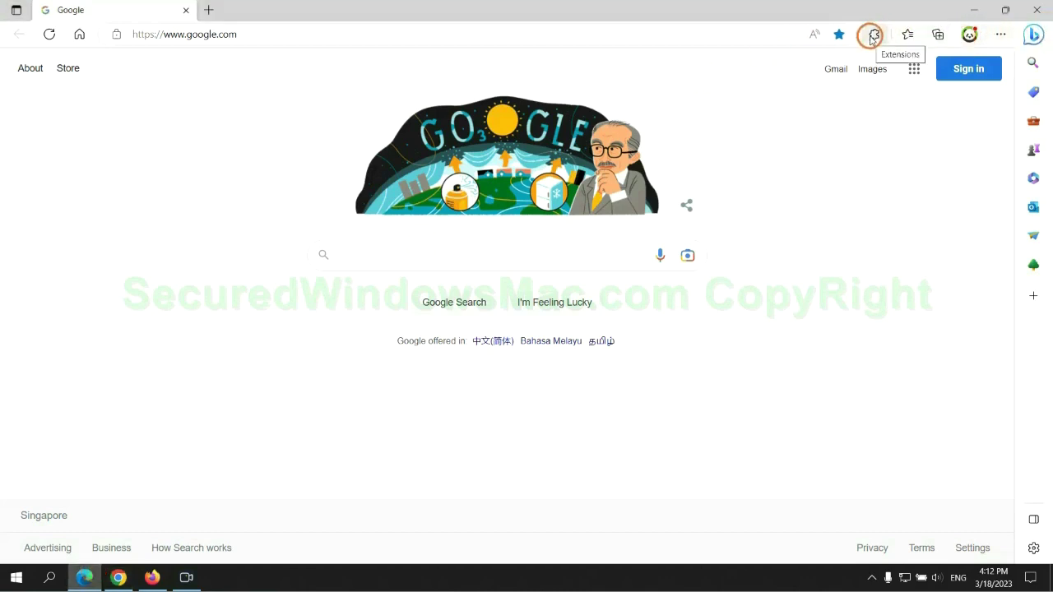
Step: Remove the McAfee WebAdvisor extension from Edge's extension manager and close the Extensions tab
{"action": "left_click", "coordinate": [871, 36]}
{"action": "left_click", "coordinate": [729, 108]}
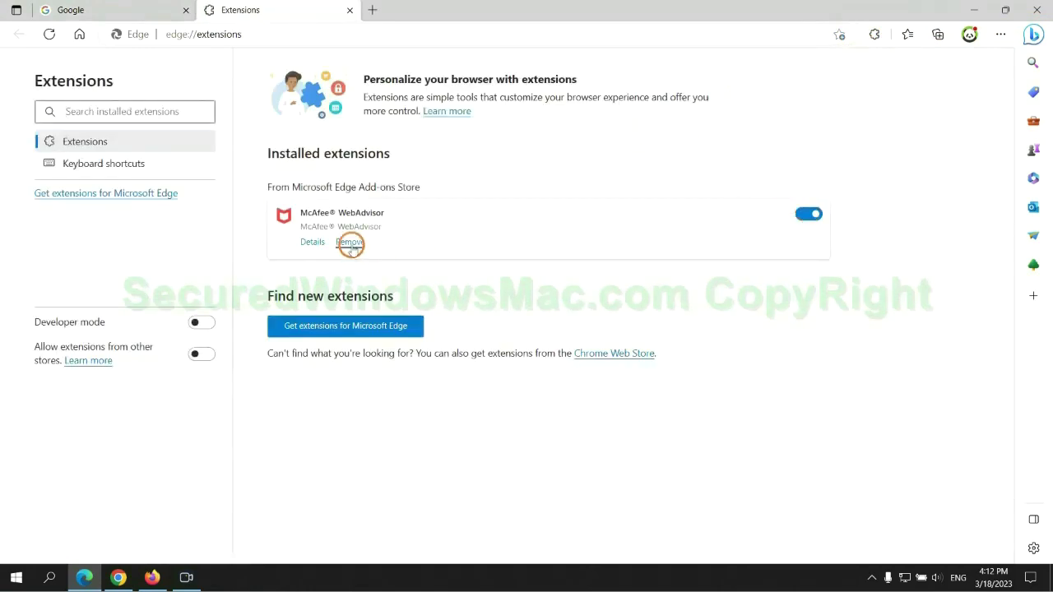
{"action": "left_click", "coordinate": [350, 244]}
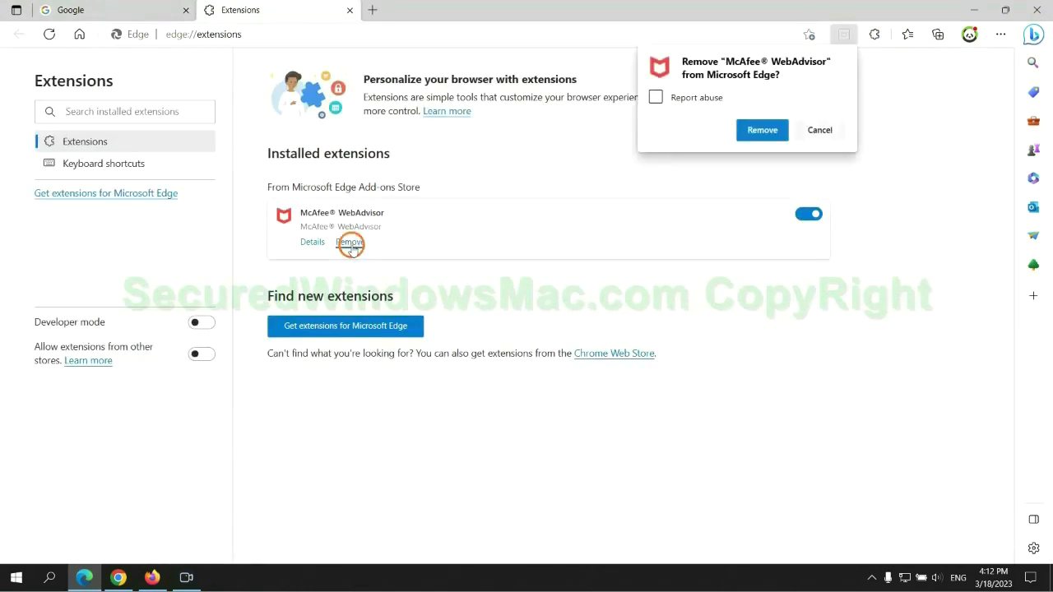
{"action": "left_click", "coordinate": [758, 130]}
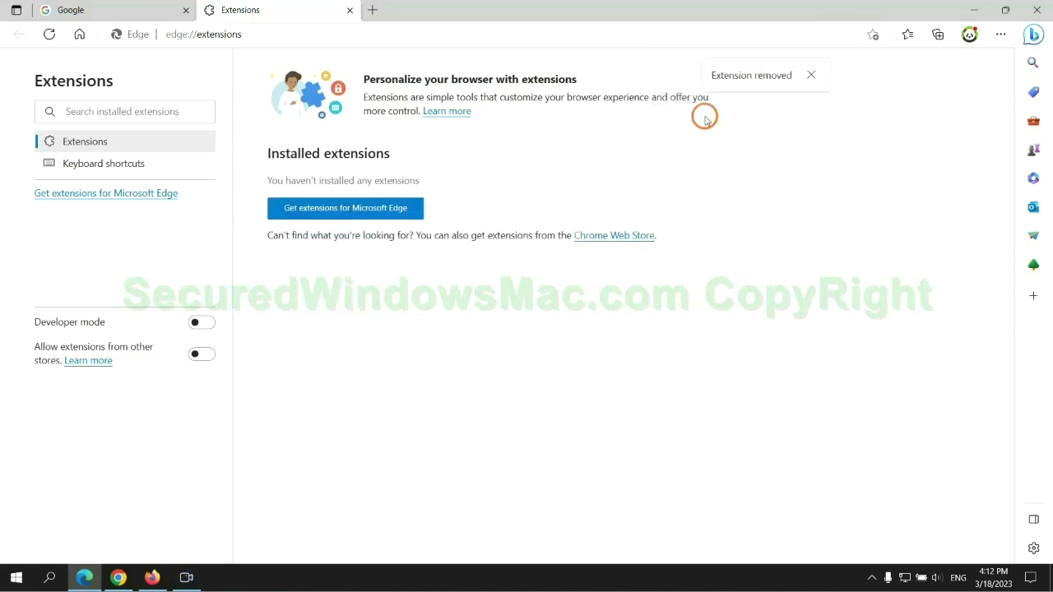
{"action": "left_click", "coordinate": [350, 11]}
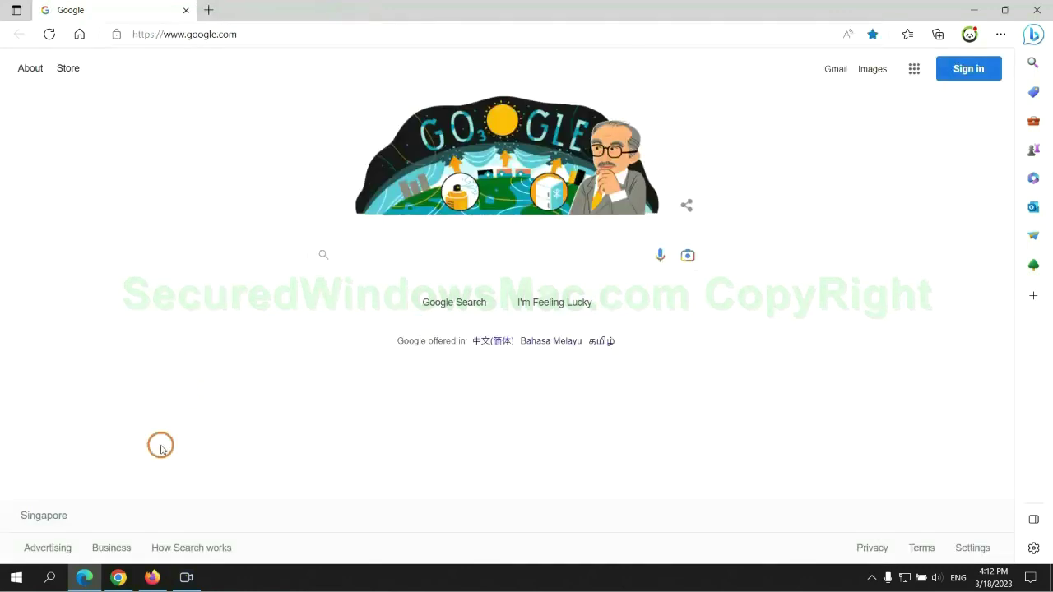
Step: In Chrome's extension manager, remove Ecosia and close its farewell tab
{"action": "left_click", "coordinate": [129, 583]}
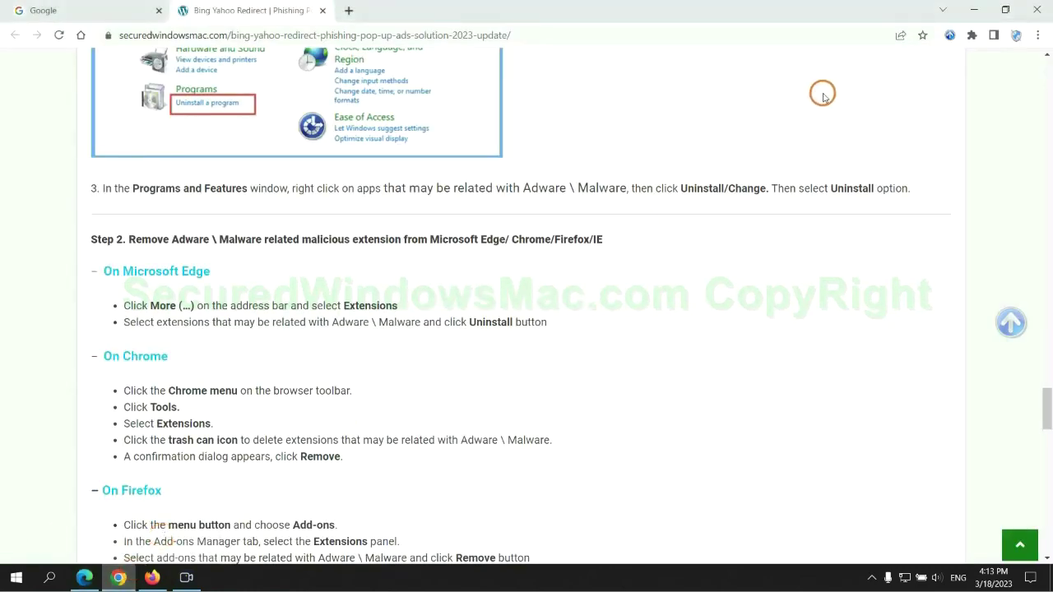
{"action": "left_click", "coordinate": [972, 35]}
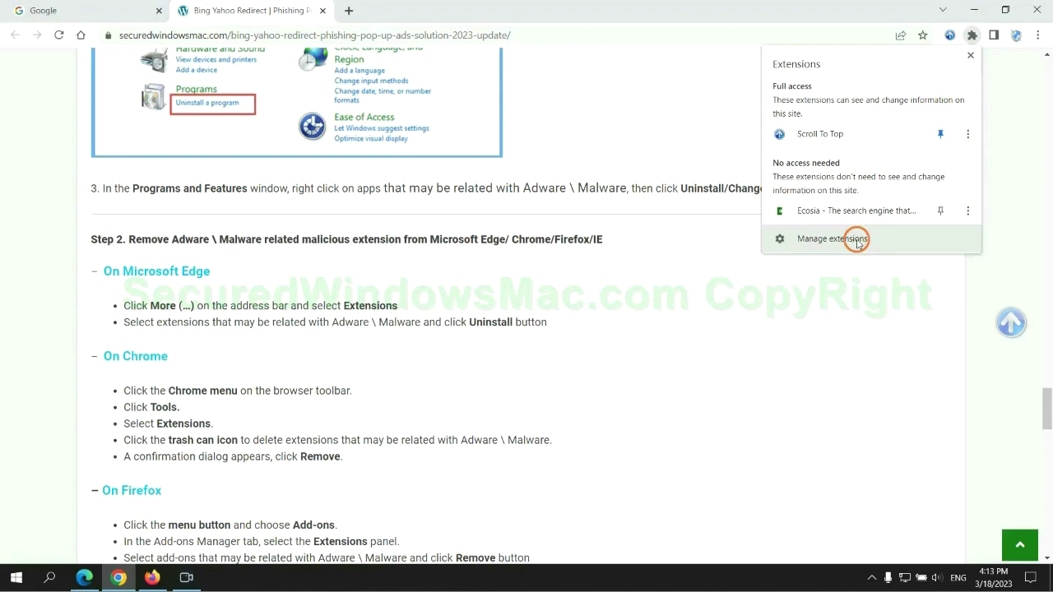
{"action": "left_click", "coordinate": [858, 241]}
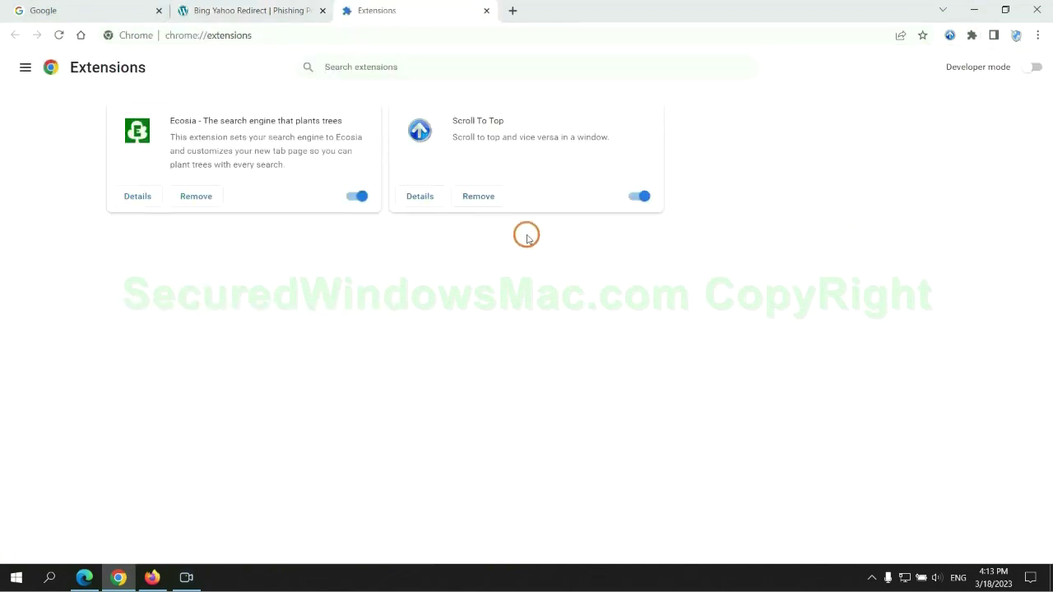
{"action": "left_click", "coordinate": [196, 196]}
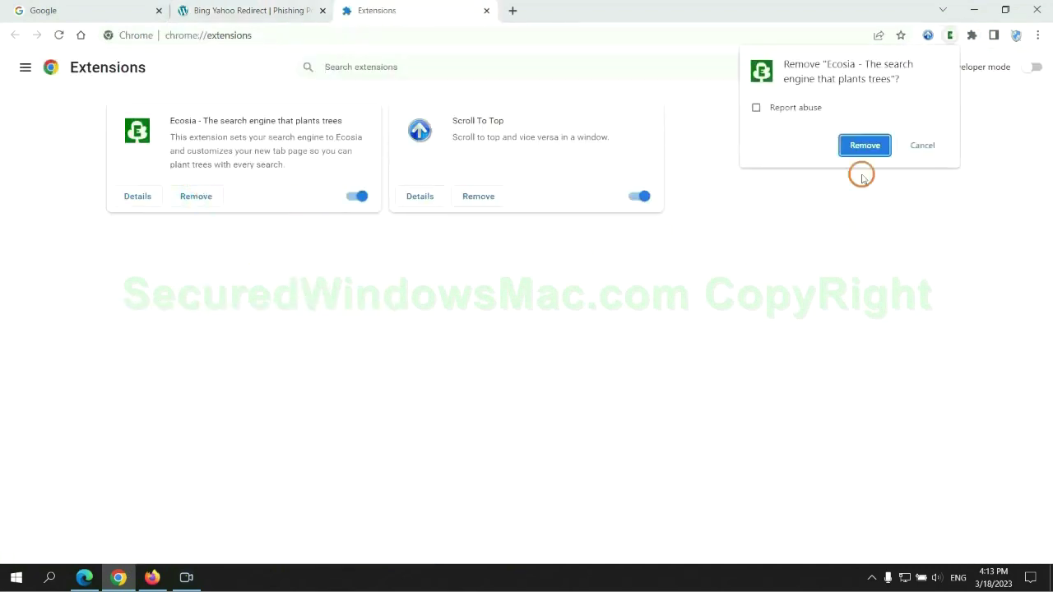
{"action": "left_click", "coordinate": [865, 145]}
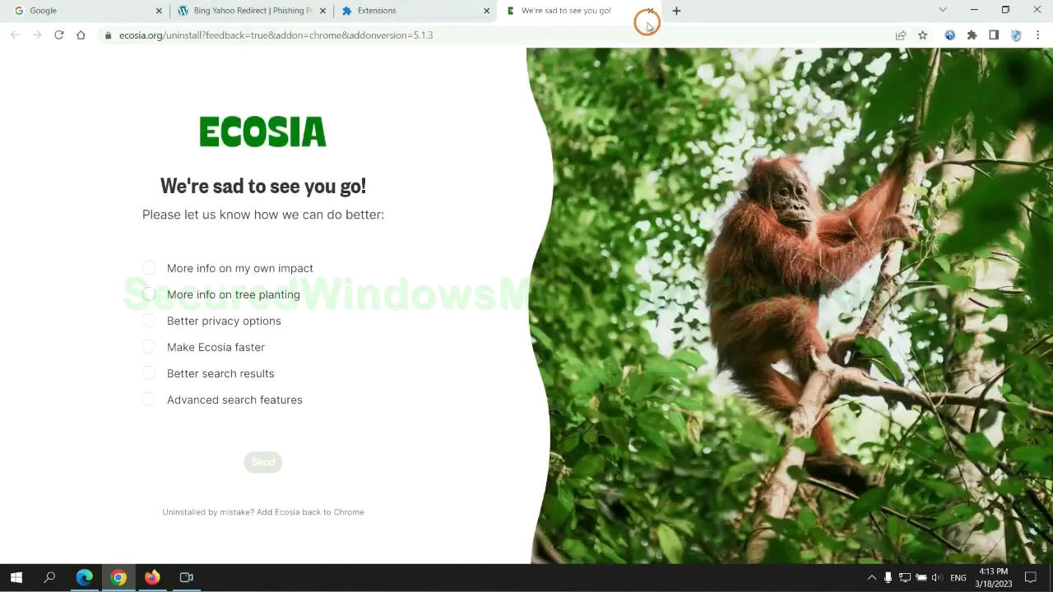
{"action": "left_click", "coordinate": [650, 10]}
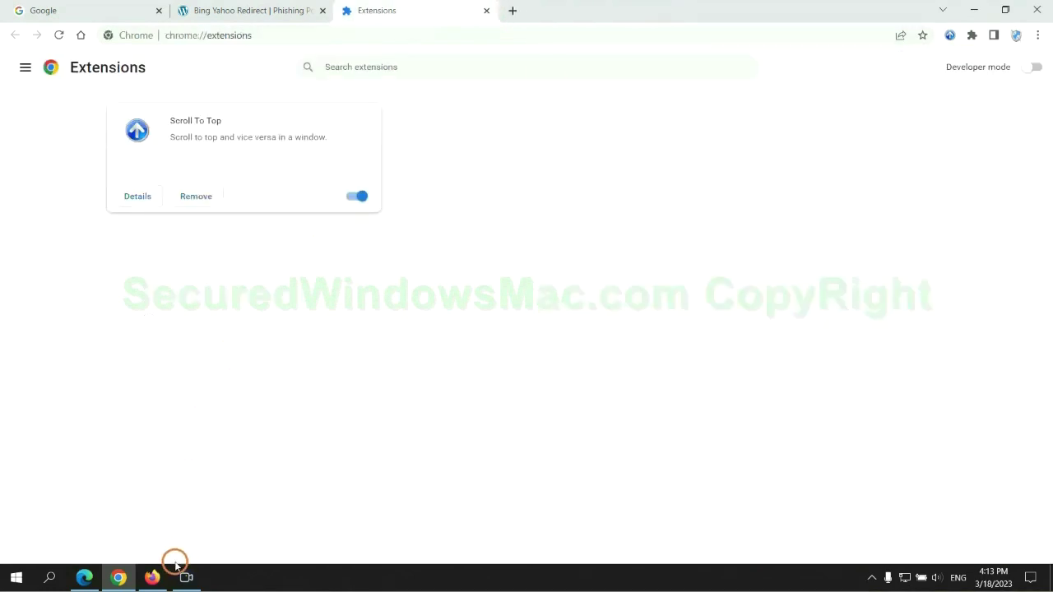
Step: In Firefox's add-ons manager, remove the Enhancer for YouTube extension
{"action": "left_click", "coordinate": [152, 576]}
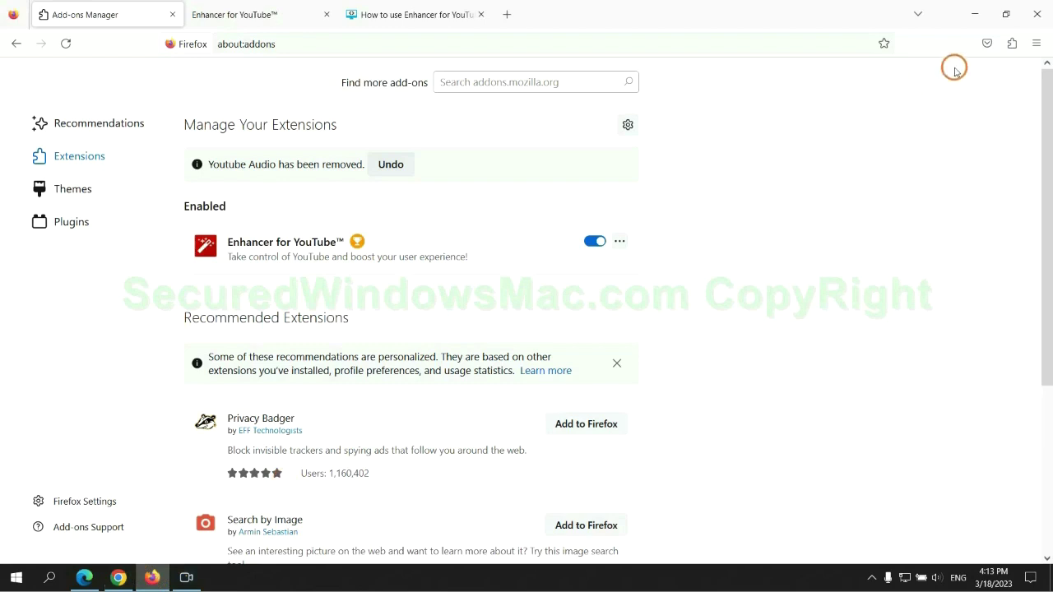
{"action": "left_click", "coordinate": [1011, 45]}
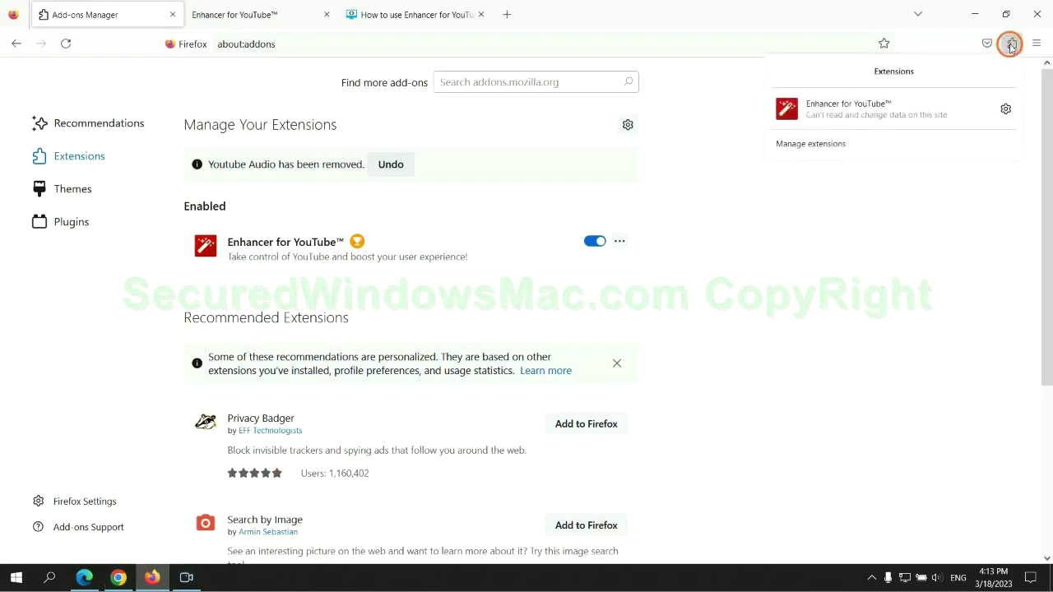
{"action": "left_click", "coordinate": [907, 141]}
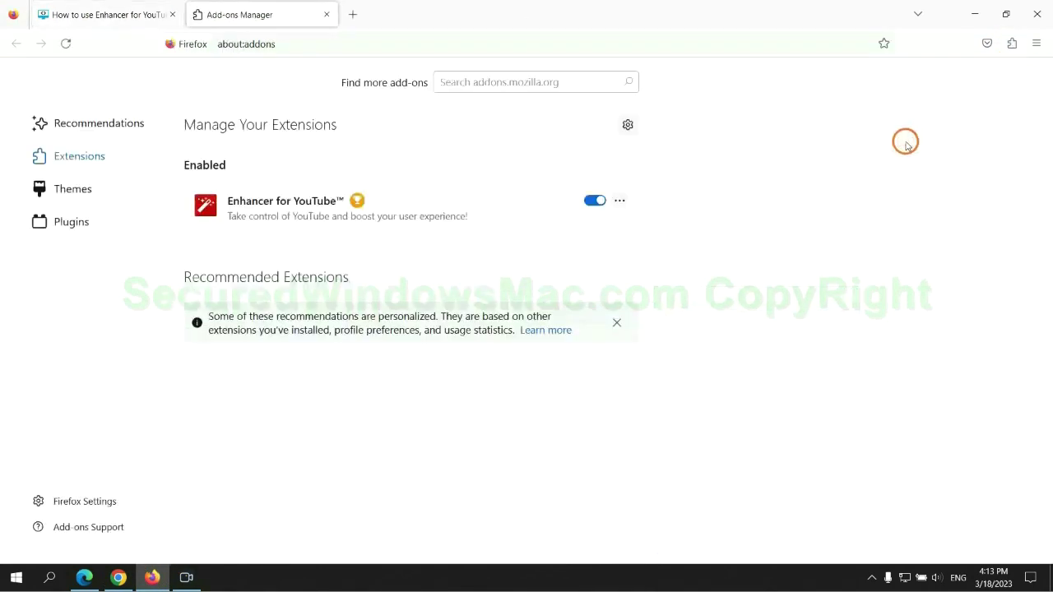
{"action": "left_click", "coordinate": [619, 200]}
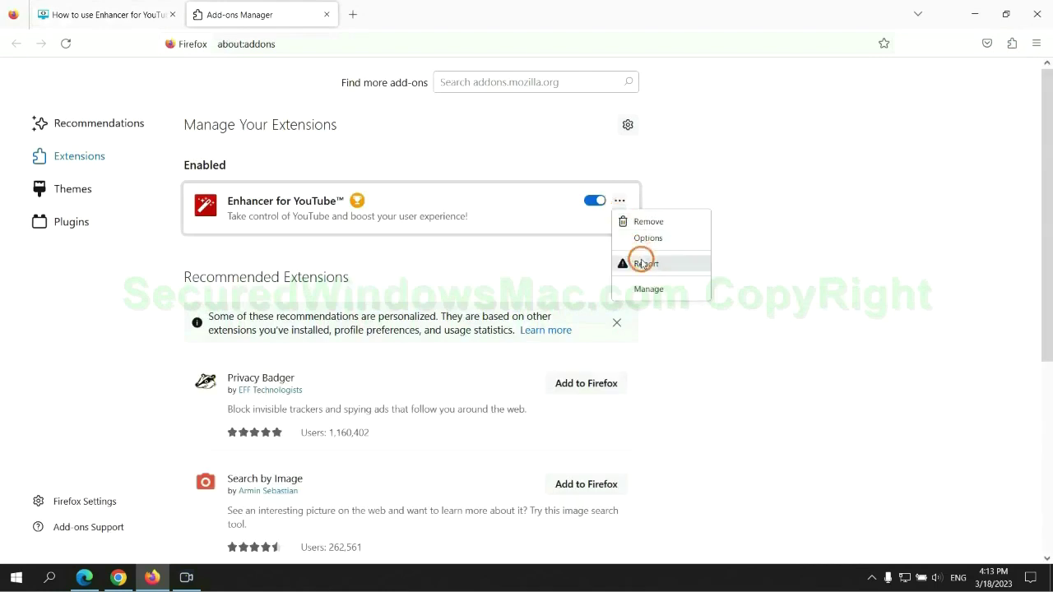
{"action": "left_click", "coordinate": [646, 221]}
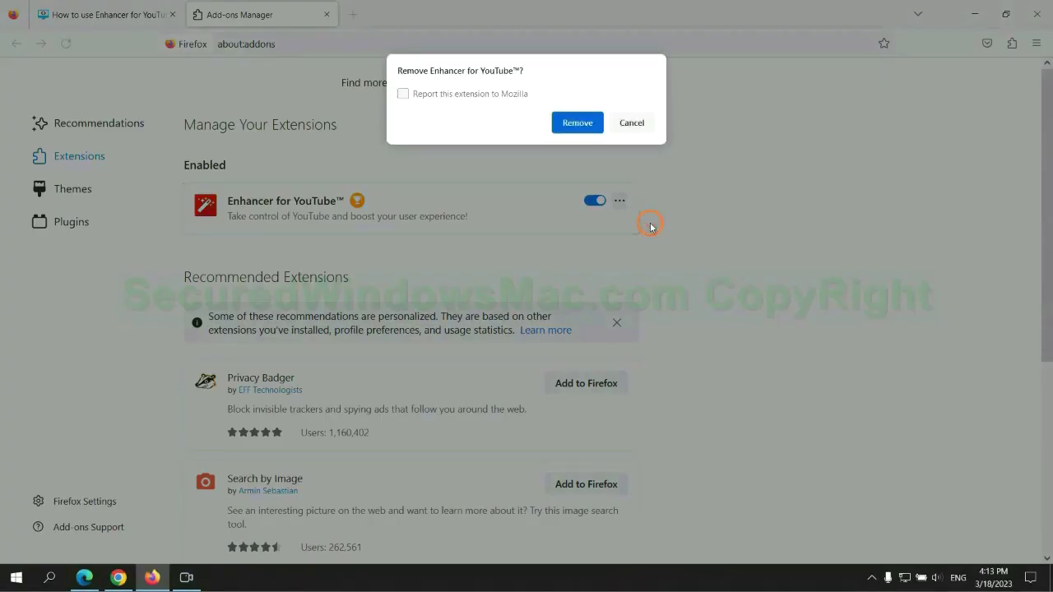
{"action": "left_click", "coordinate": [581, 122]}
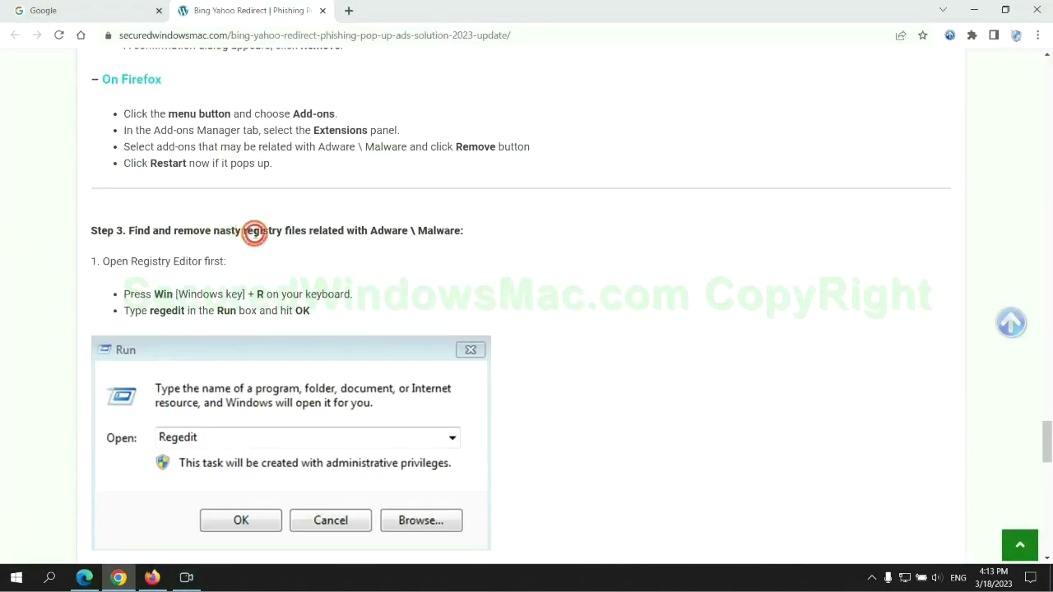
Step: Scroll to the guide's registry cleanup step and launch Registry Editor with regedit
{"action": "left_click_drag", "start_coordinate": [245, 231], "coordinate": [304, 244]}
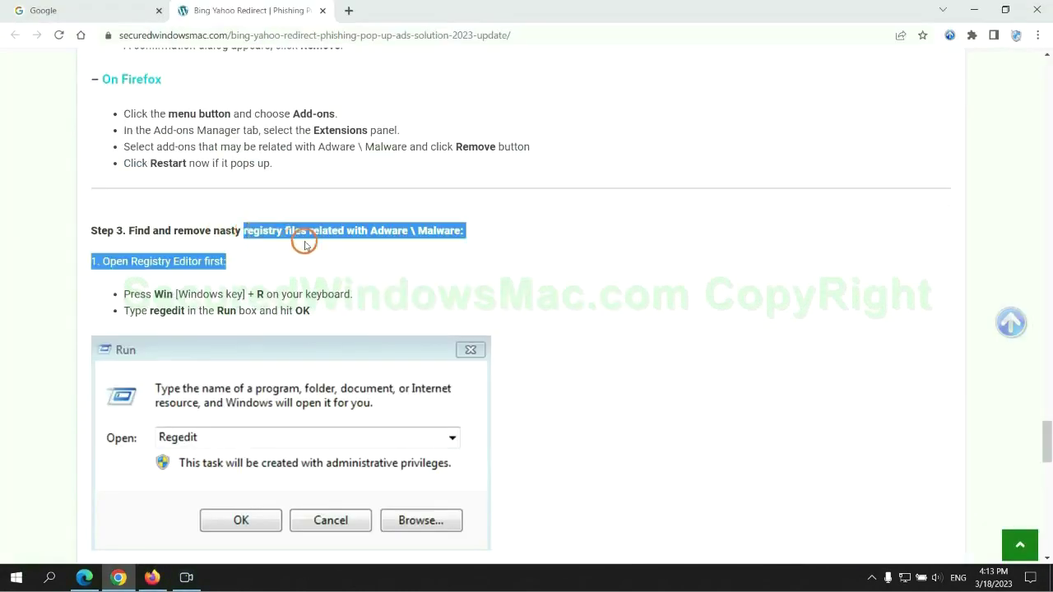
{"action": "left_click", "coordinate": [305, 244]}
{"action": "scroll", "coordinate": [300, 247], "scroll_direction": "down", "scroll_amount": 2}
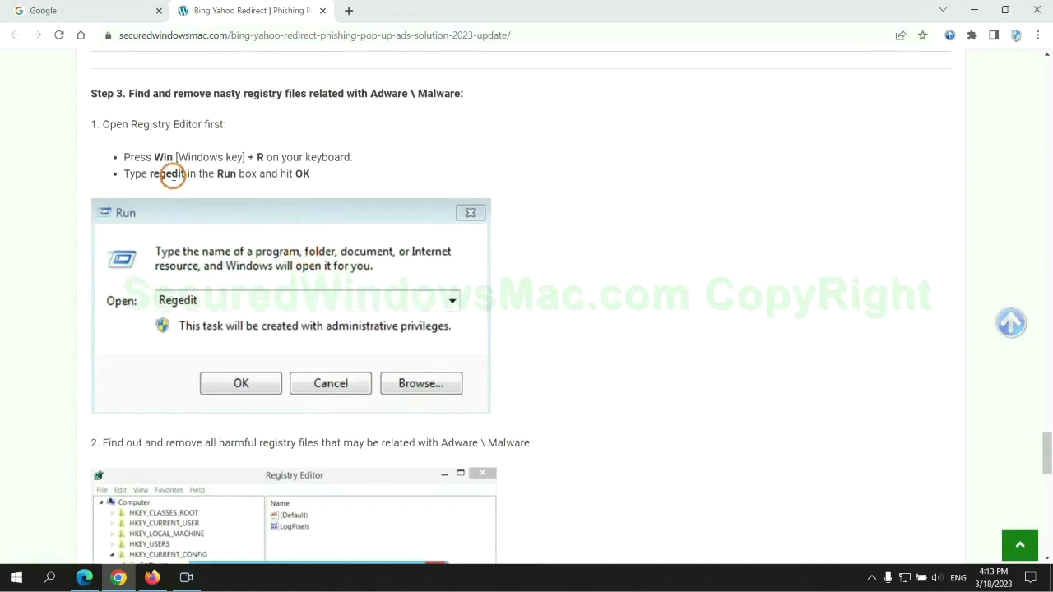
{"action": "key", "text": "super+r"}
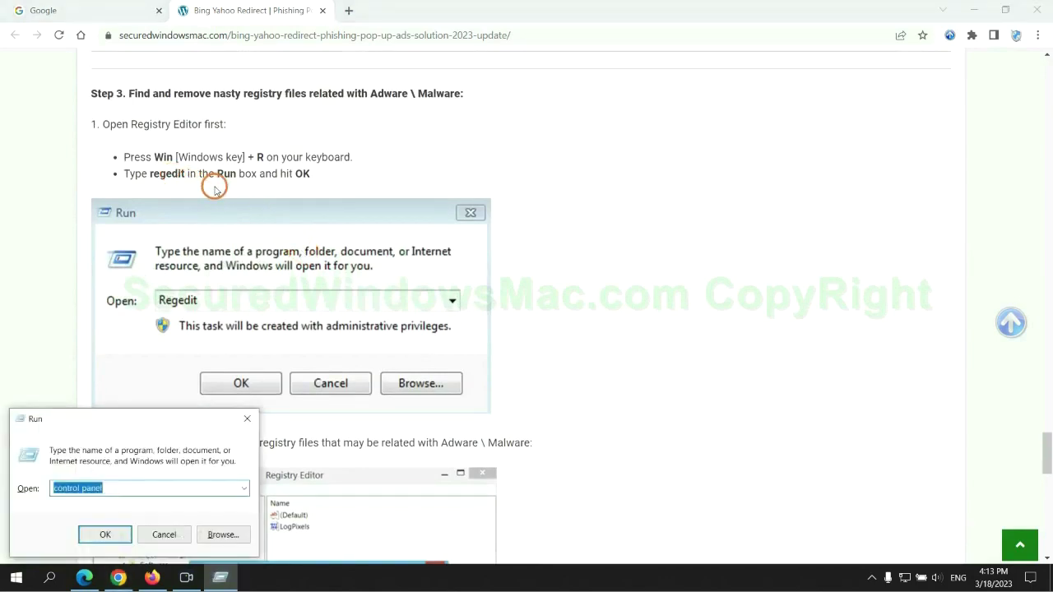
{"action": "type", "text": "reg"}
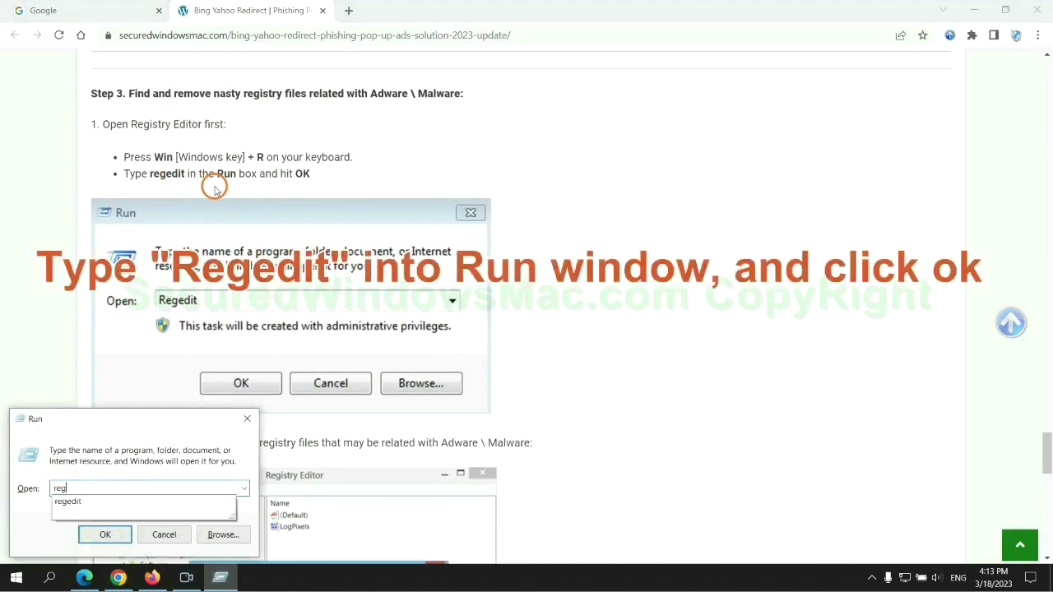
{"action": "type", "text": "edit"}
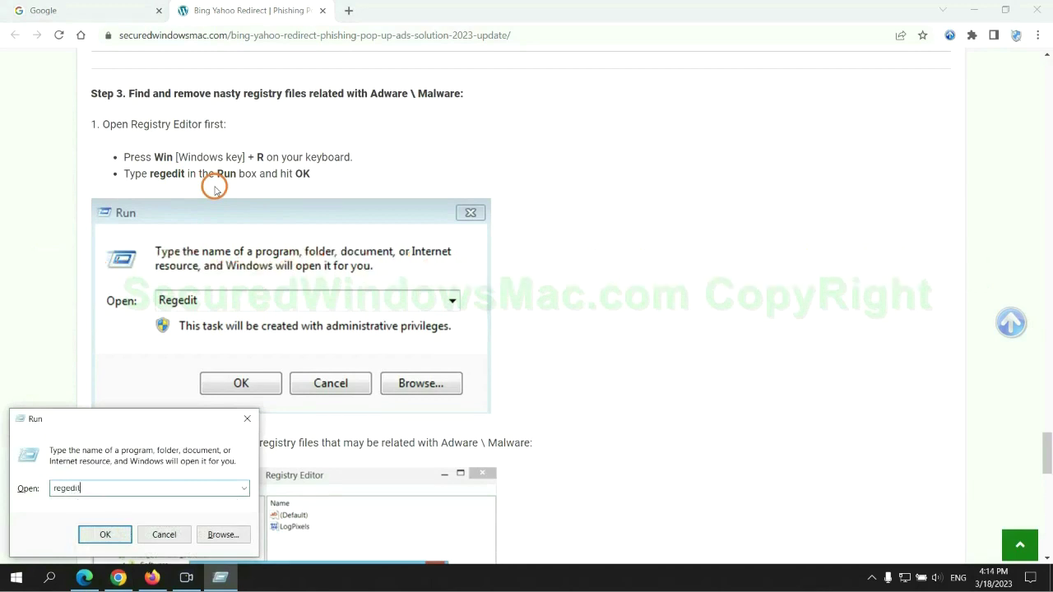
{"action": "key", "text": "Return"}
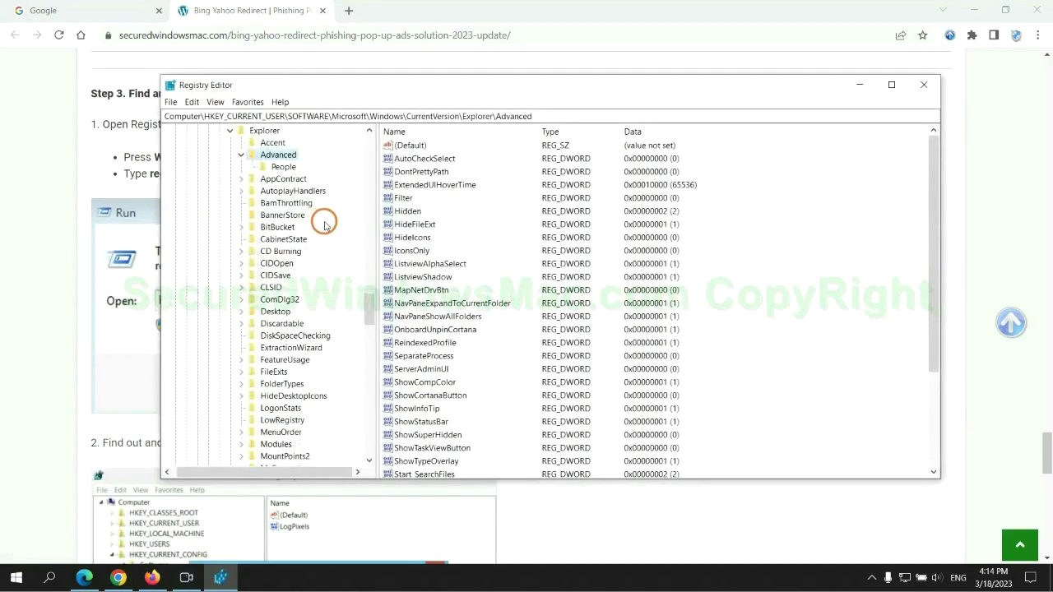
Step: Search the registry for 'Apps' and bring up actions on the StoreAppsOnTaskbar value
{"action": "left_click", "coordinate": [191, 102]}
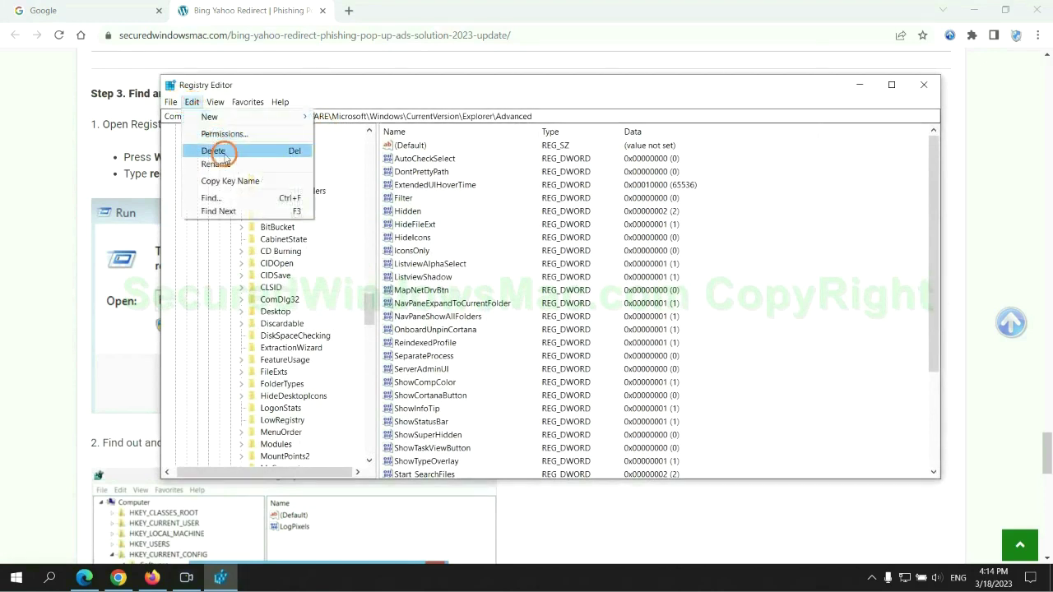
{"action": "left_click", "coordinate": [228, 197]}
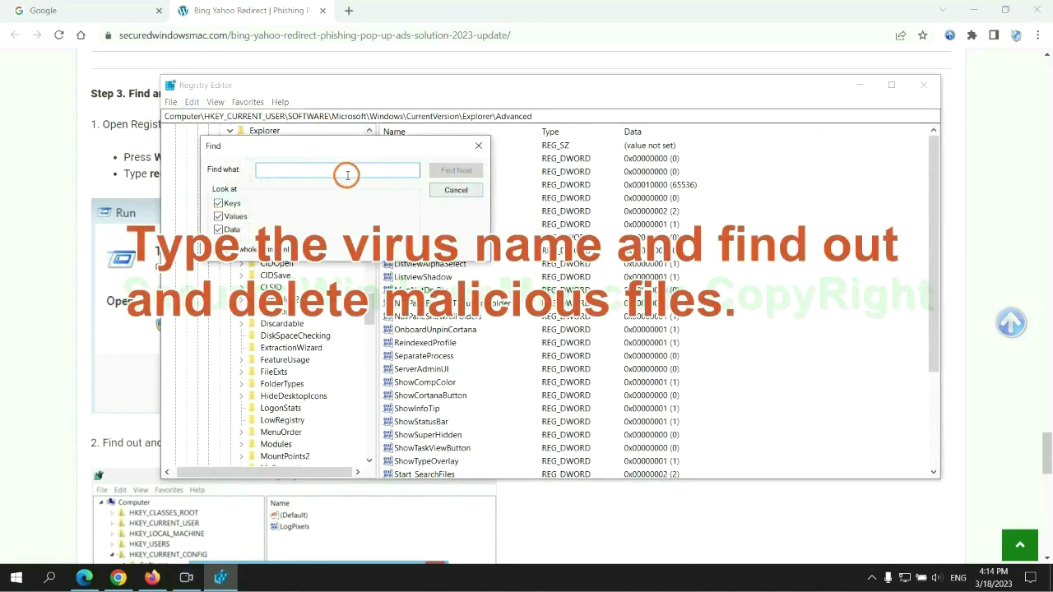
{"action": "type", "text": "Apps"}
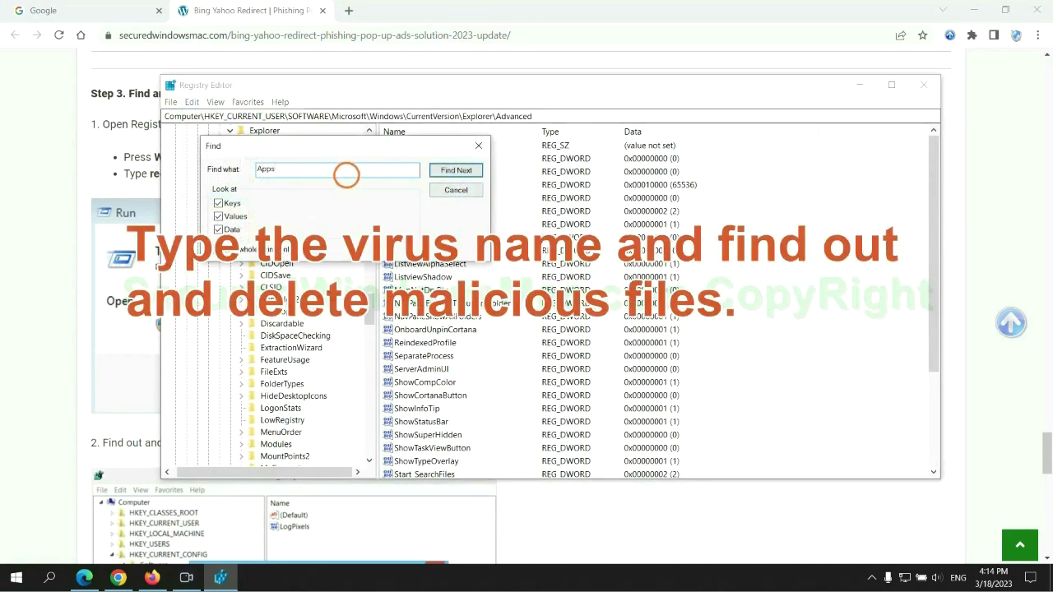
{"action": "key", "text": "Return"}
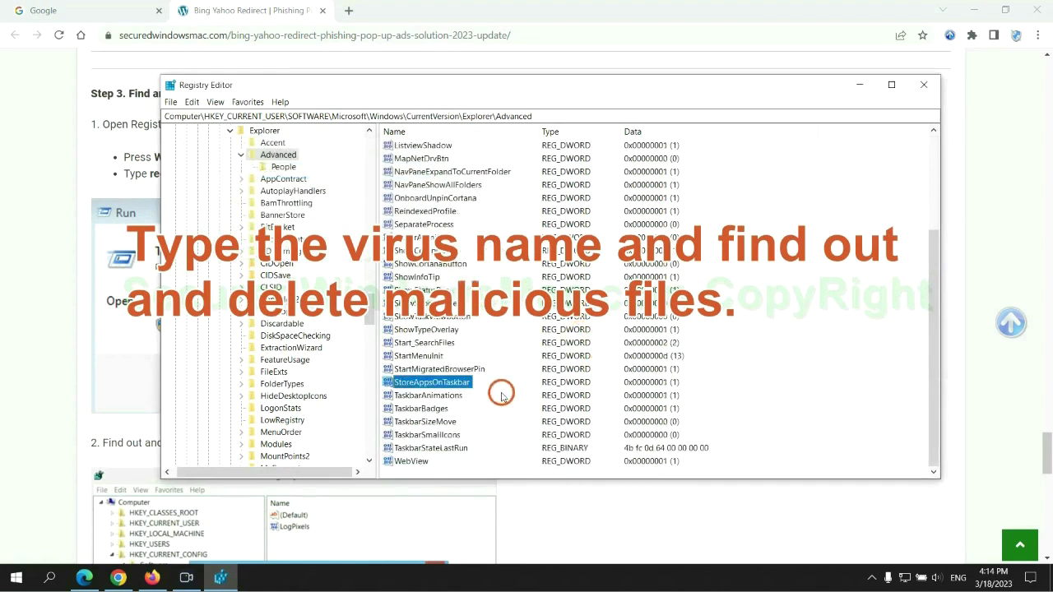
{"action": "right_click", "coordinate": [477, 385]}
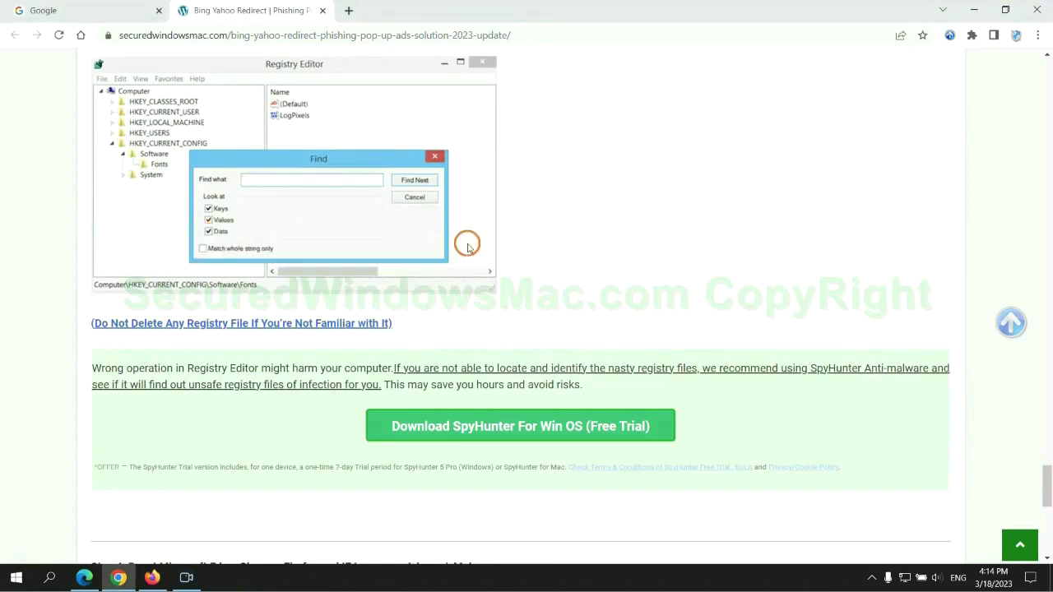
Step: Scroll the guide down to Step 4's browser-reset instructions and select the word 'Reset'
{"action": "scroll", "coordinate": [466, 242], "scroll_direction": "down", "scroll_amount": 1}
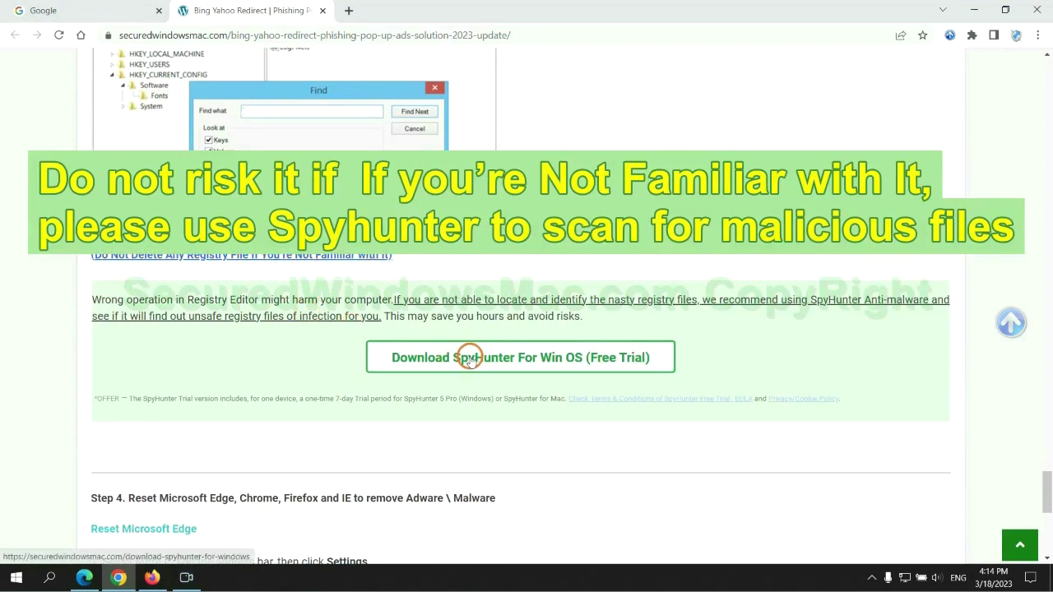
{"action": "scroll", "coordinate": [469, 358], "scroll_direction": "down", "scroll_amount": 5}
{"action": "double_click", "coordinate": [141, 86]}
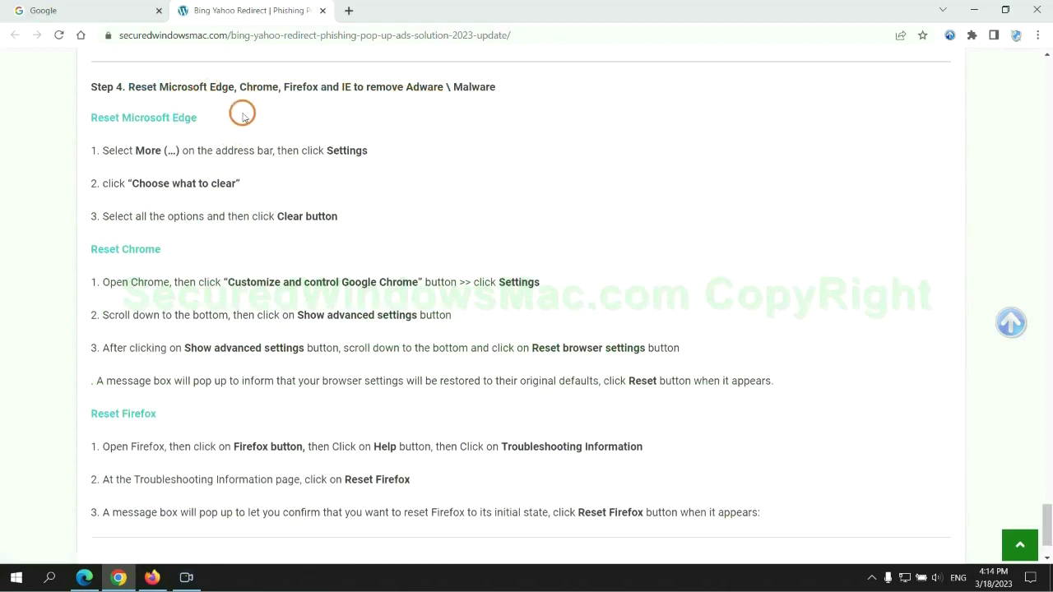
Step: In Edge's Privacy, search, and services settings, open the all-time Clear browsing data dialog
{"action": "left_click", "coordinate": [82, 574]}
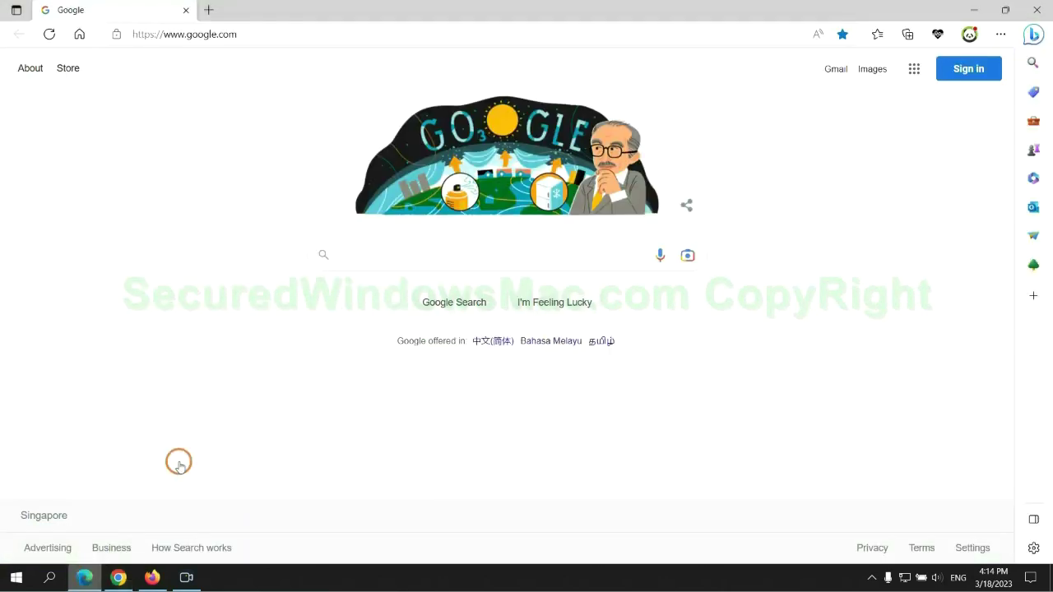
{"action": "left_click", "coordinate": [998, 37]}
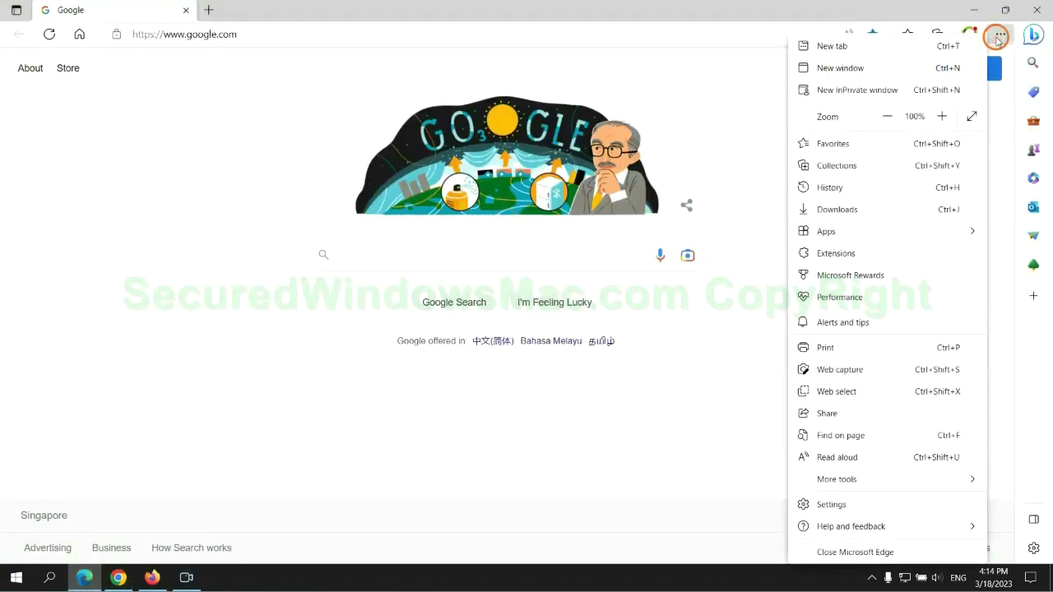
{"action": "left_click", "coordinate": [826, 504]}
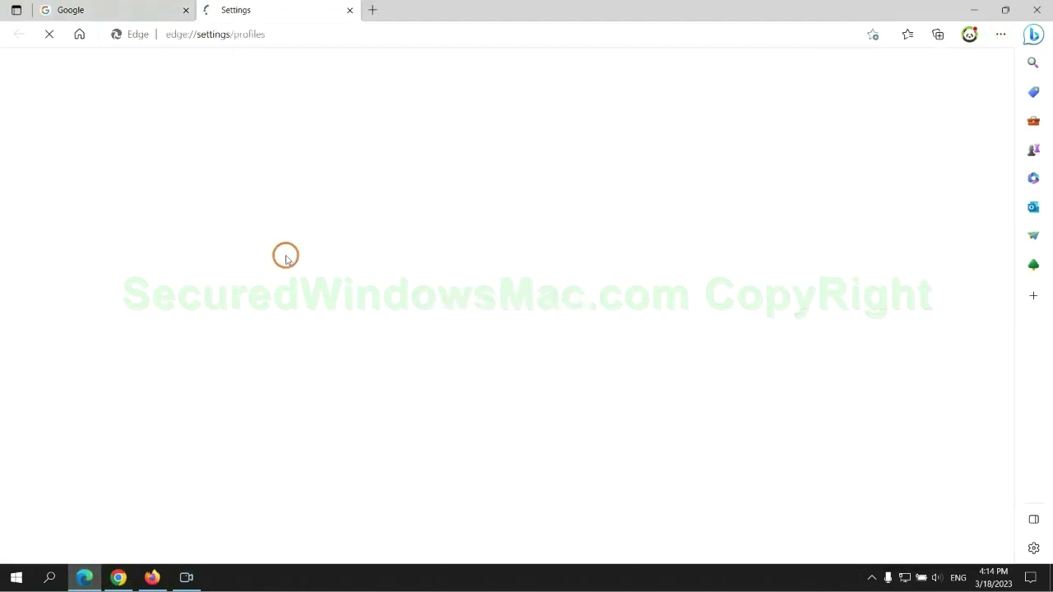
{"action": "left_click", "coordinate": [173, 171]}
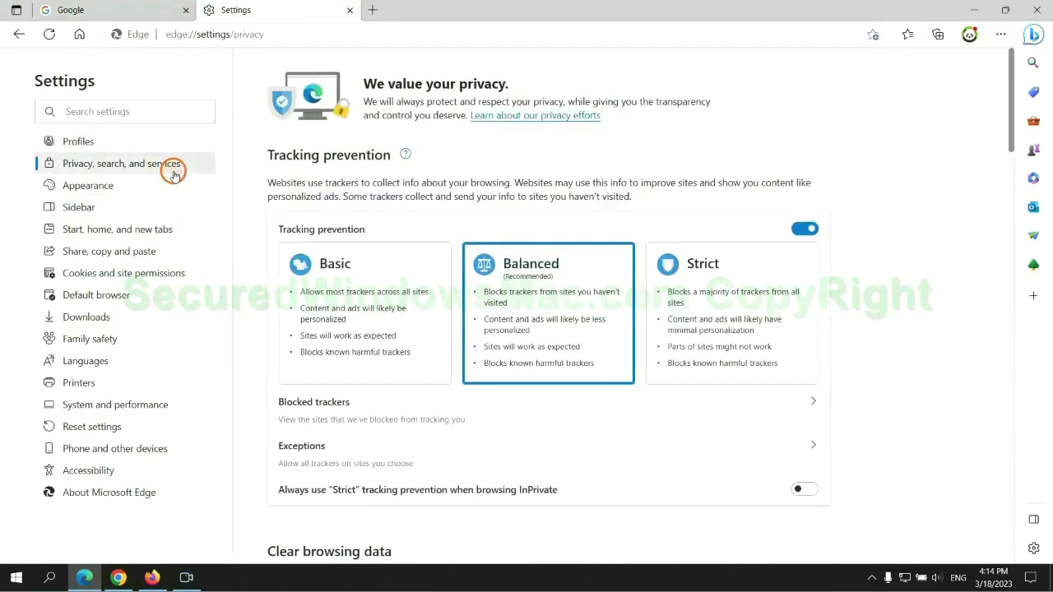
{"action": "left_click", "coordinate": [481, 267]}
{"action": "scroll", "coordinate": [863, 366], "scroll_direction": "down", "scroll_amount": 3}
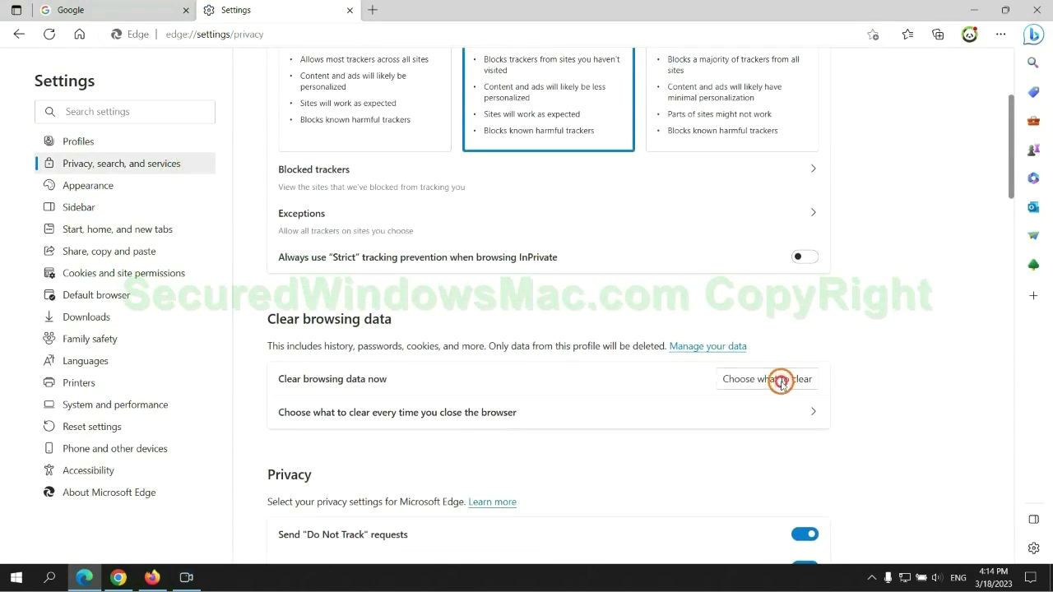
{"action": "left_click", "coordinate": [781, 382]}
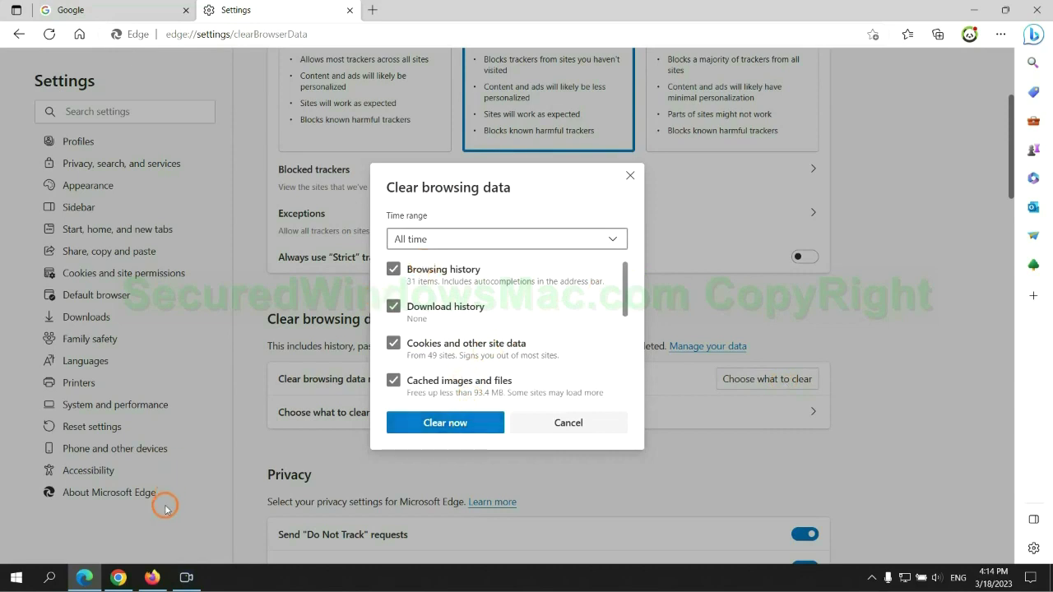
{"action": "left_click", "coordinate": [119, 578]}
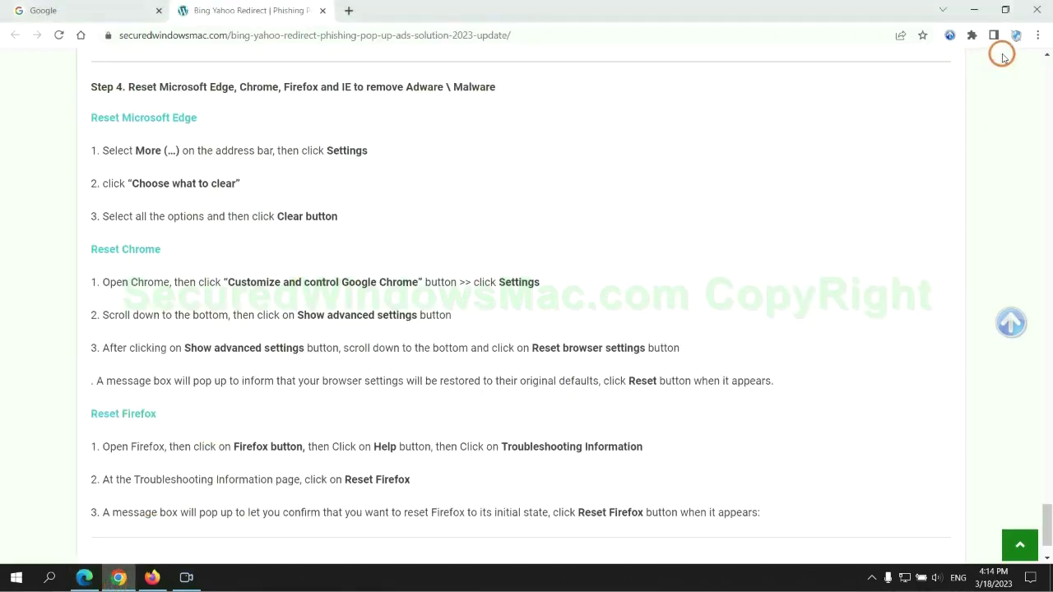
Step: In Chrome settings, bring up the 'Restore settings to their original defaults' confirmation
{"action": "left_click", "coordinate": [1037, 36]}
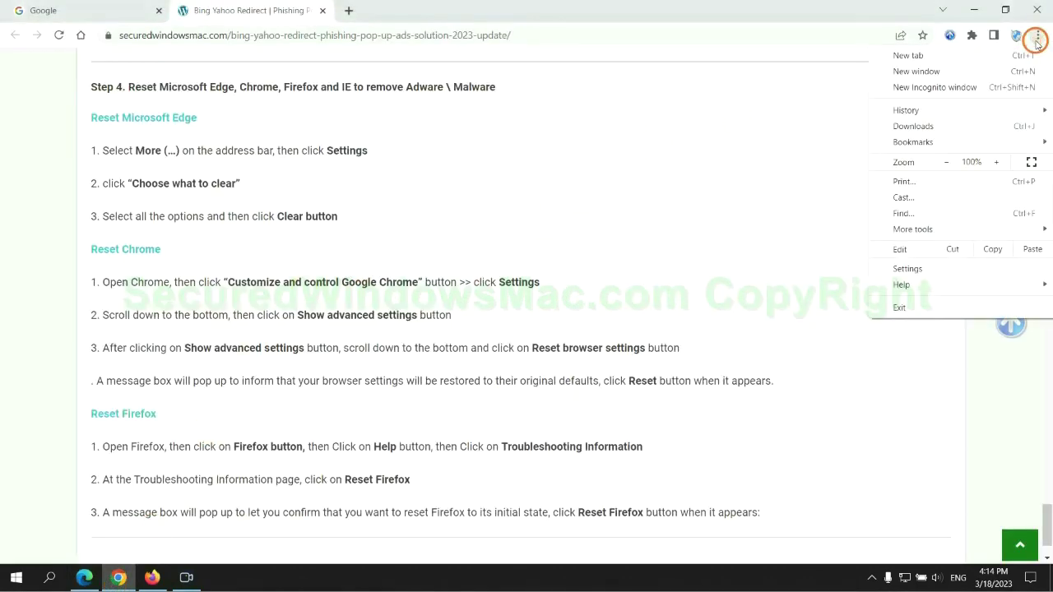
{"action": "left_click", "coordinate": [912, 268]}
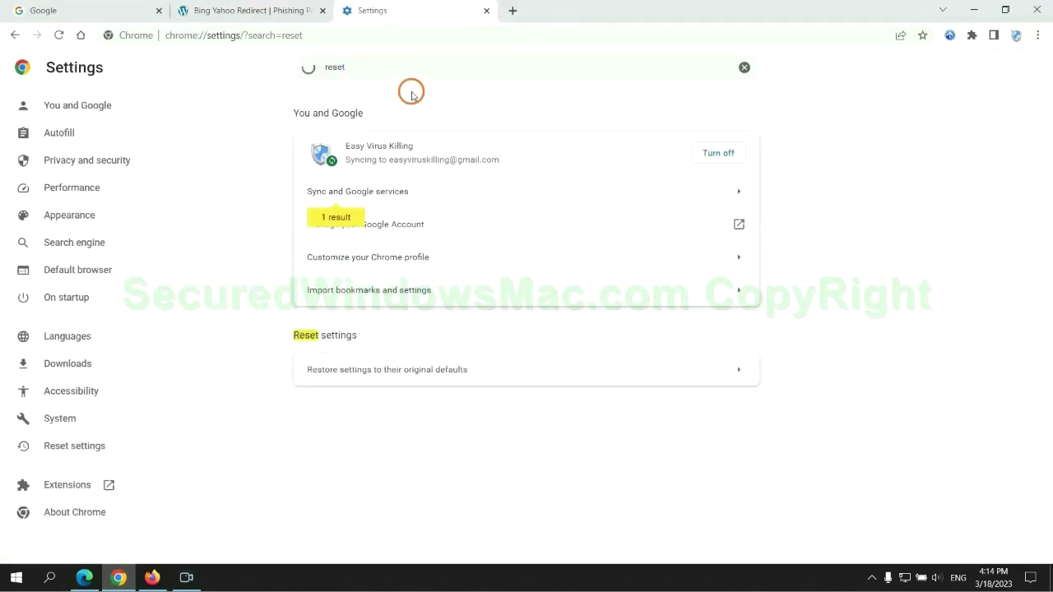
{"action": "left_click", "coordinate": [550, 365]}
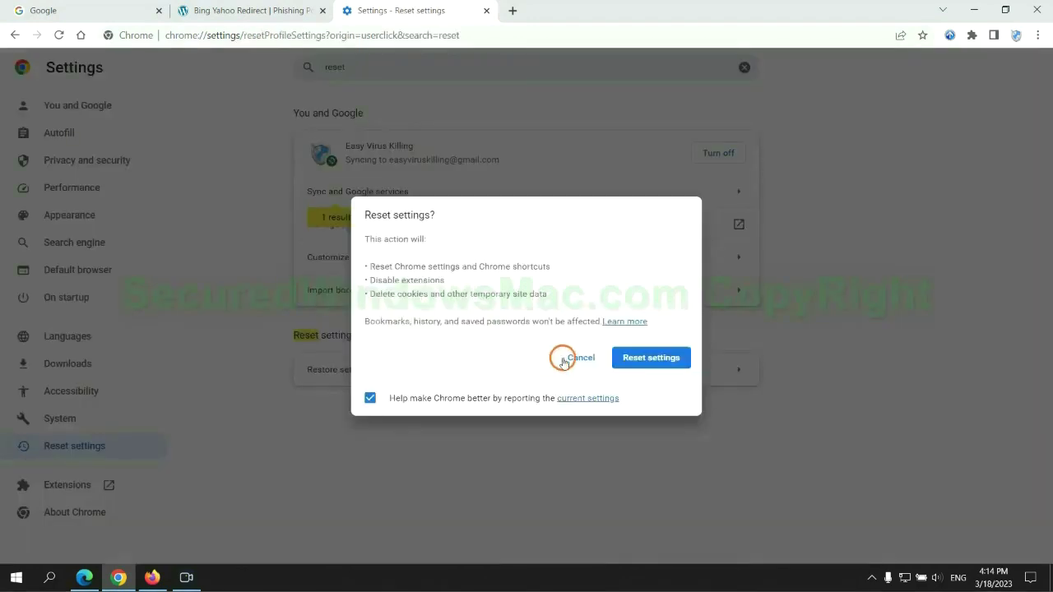
Step: In Firefox's Help > Troubleshooting Information, start Refresh Firefox, then return to Chrome
{"action": "left_click", "coordinate": [153, 576]}
{"action": "left_click", "coordinate": [1034, 43]}
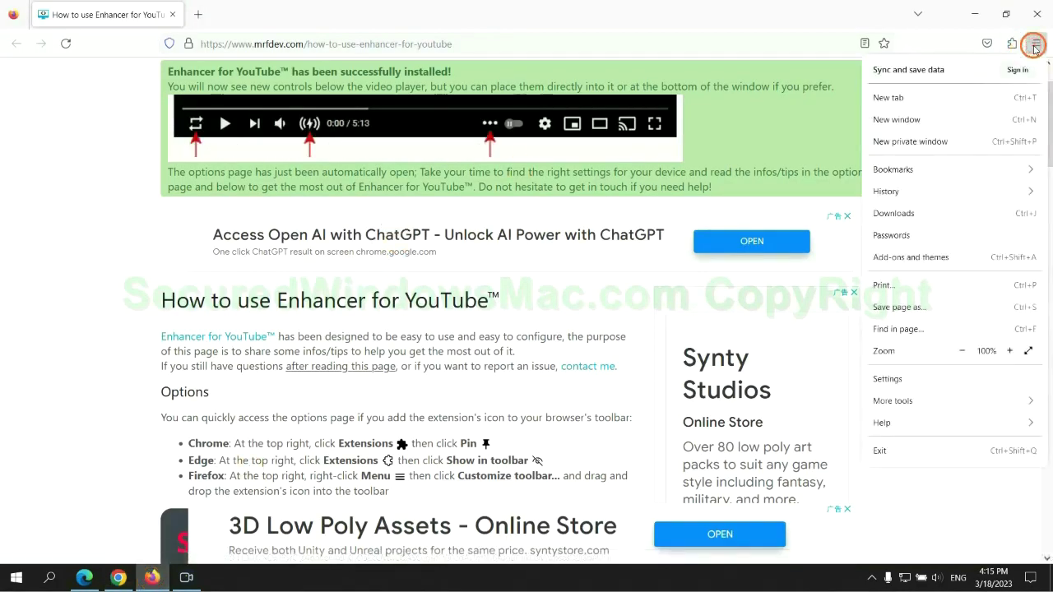
{"action": "left_click", "coordinate": [893, 422]}
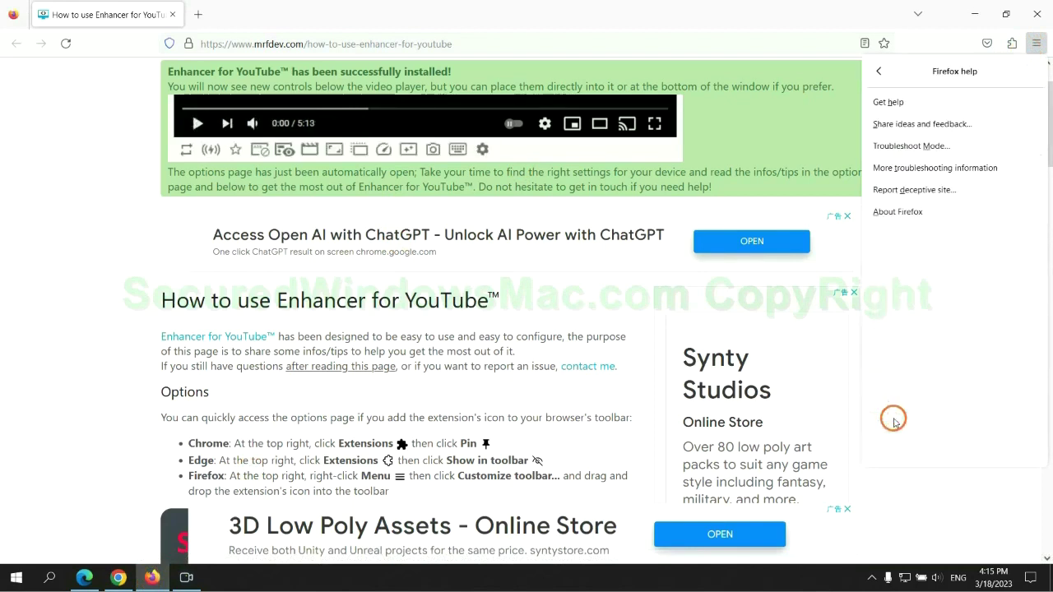
{"action": "left_click", "coordinate": [939, 169]}
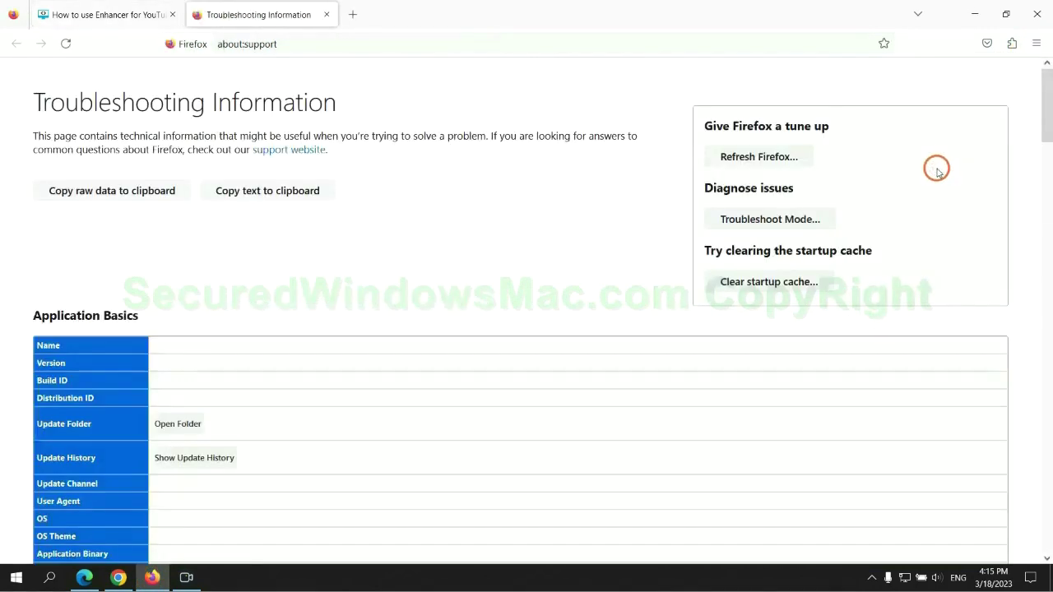
{"action": "left_click", "coordinate": [728, 156]}
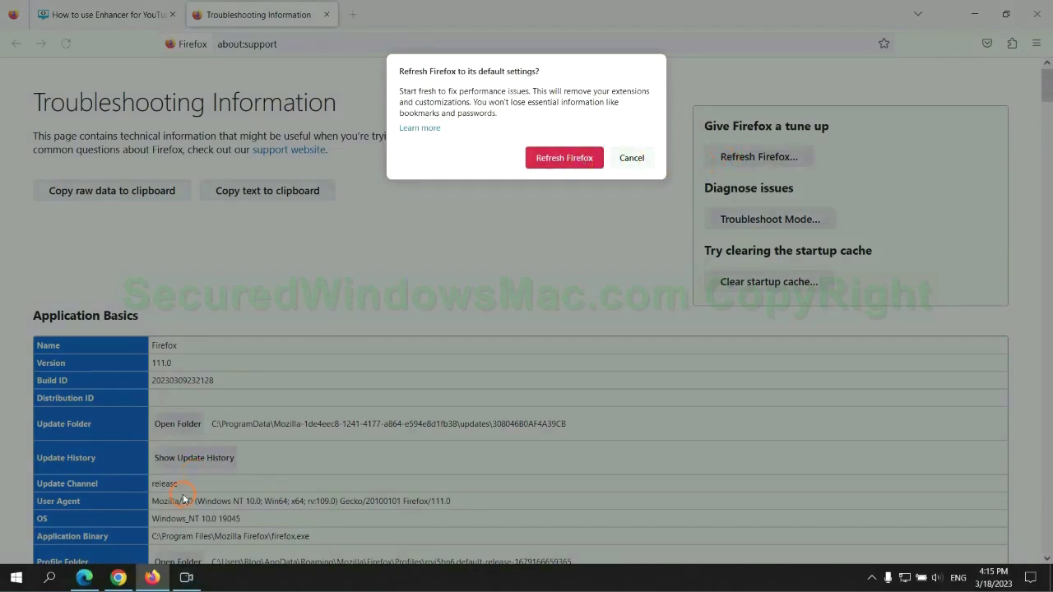
{"action": "left_click", "coordinate": [118, 576]}
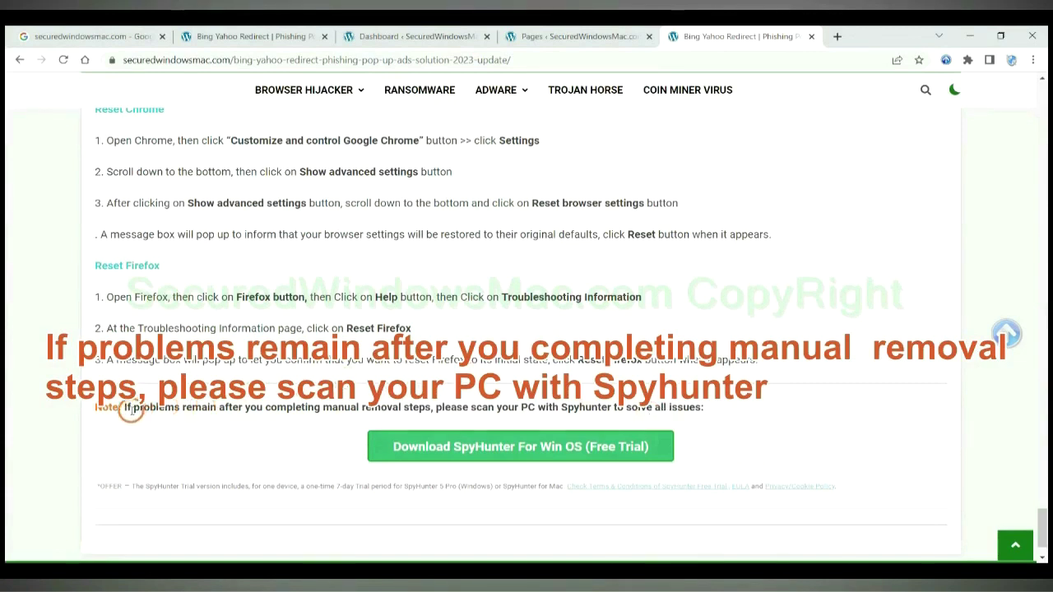
Step: Select 'If problems remain' in the guide's closing note recommending a SpyHunter scan
{"action": "left_click_drag", "start_coordinate": [123, 407], "coordinate": [233, 413]}
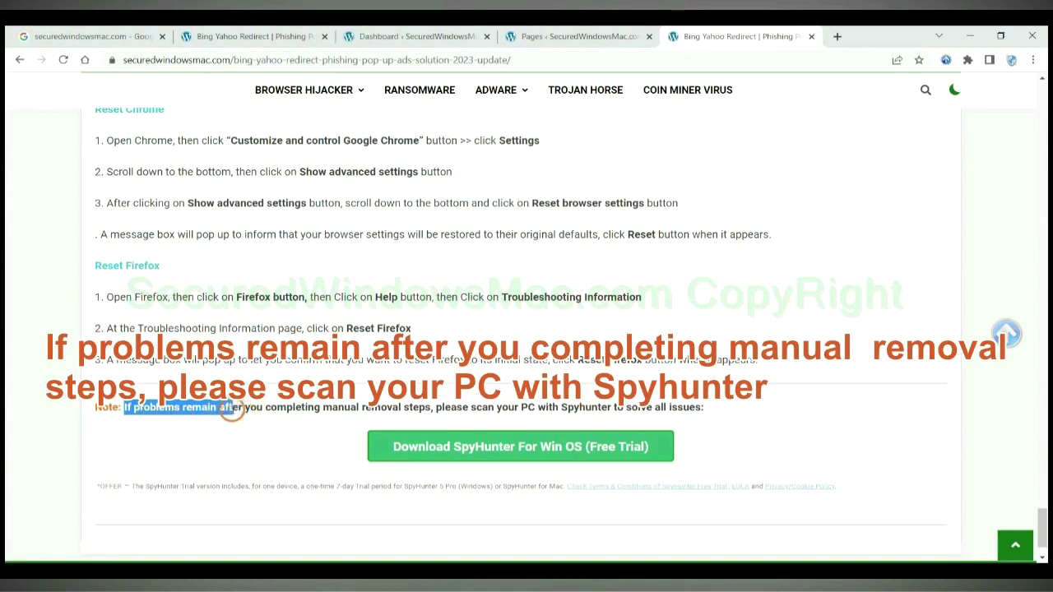